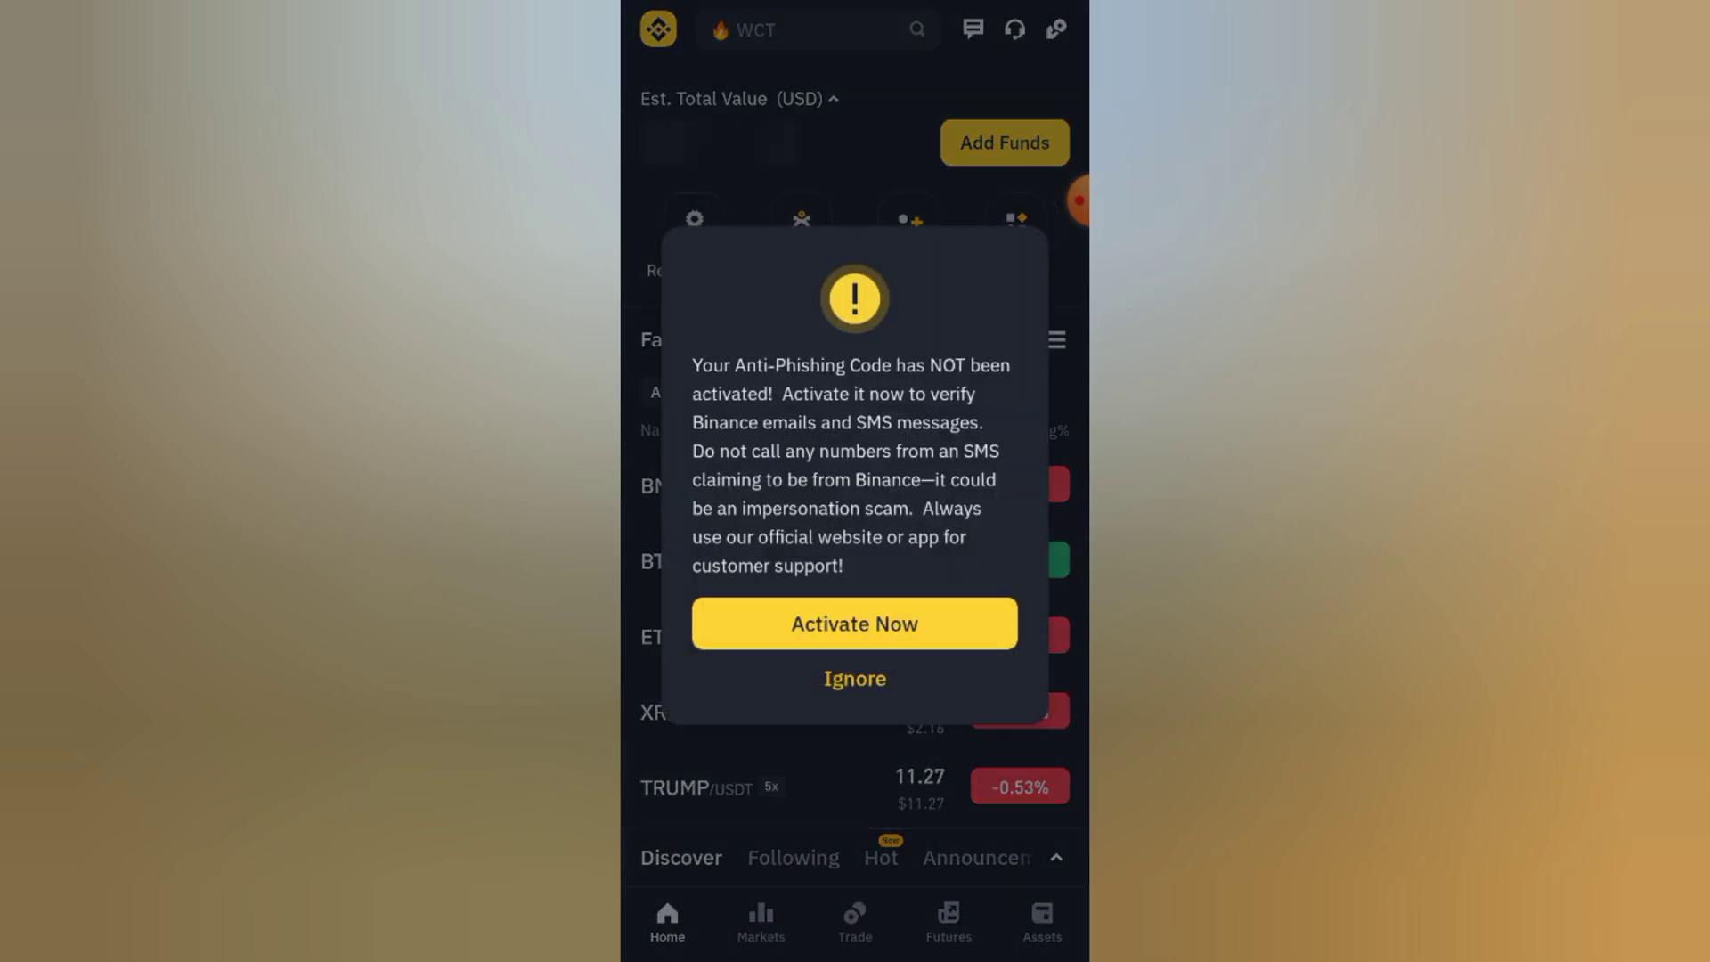
# Dismiss the Anti-Phishing Code warning with Ignore to reveal the home market list.
pyautogui.click(854, 677)
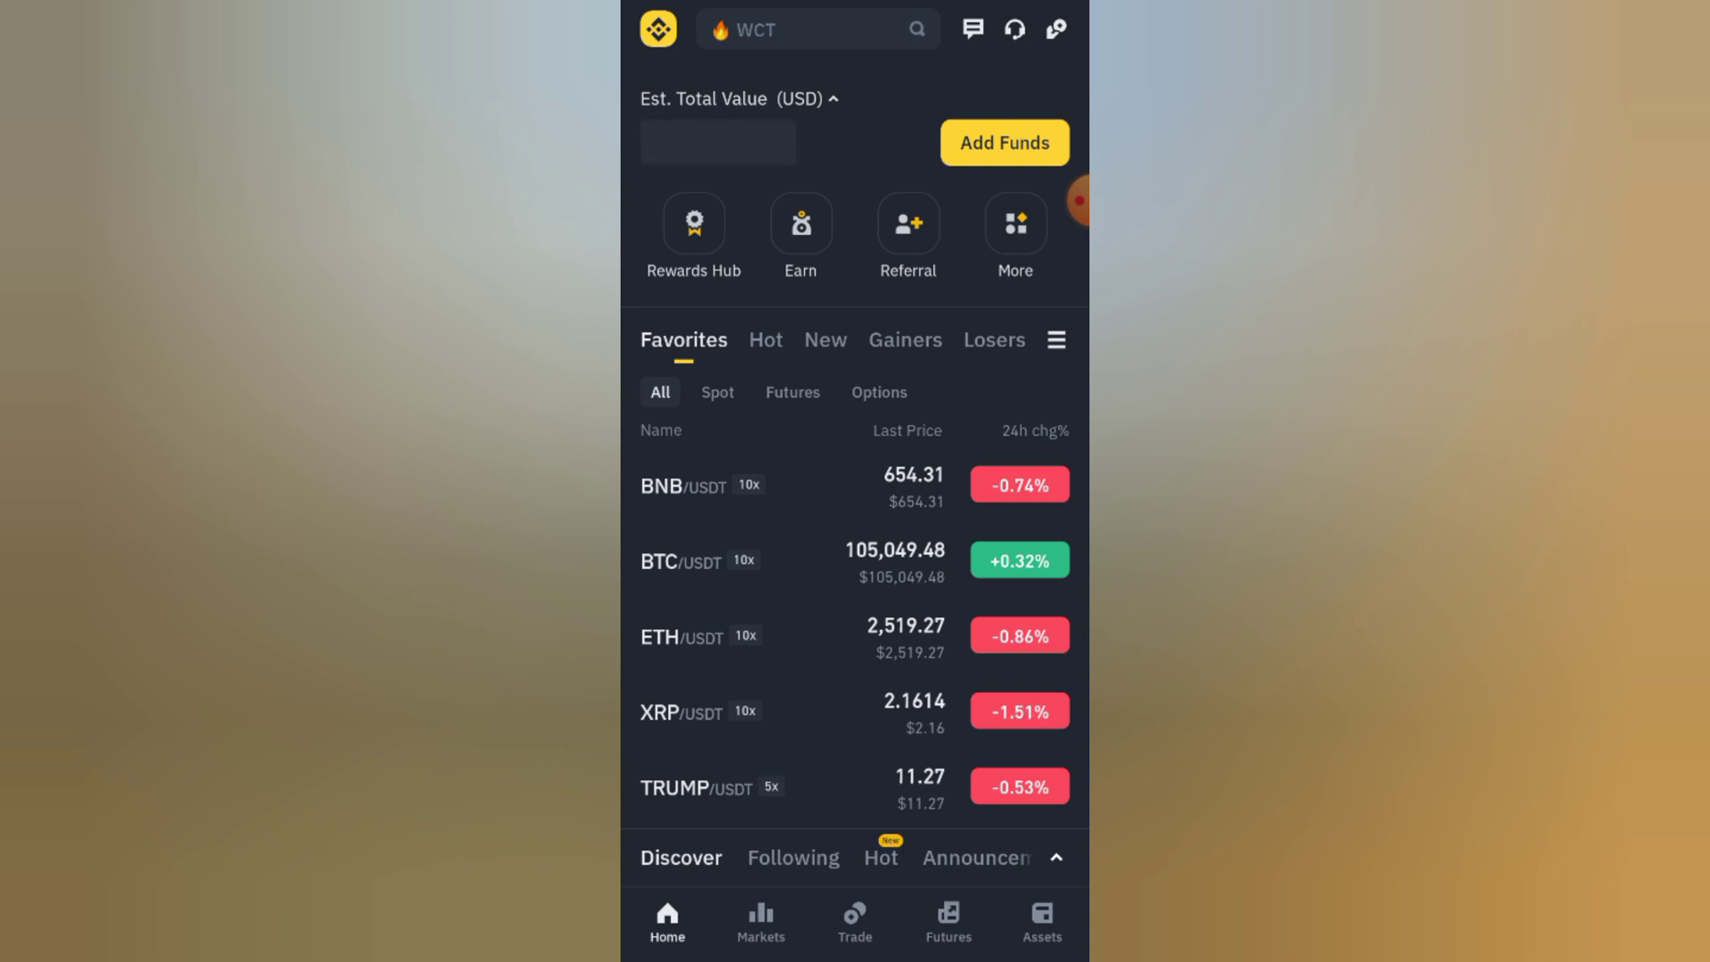
pyautogui.scroll(-3, 856, 602)
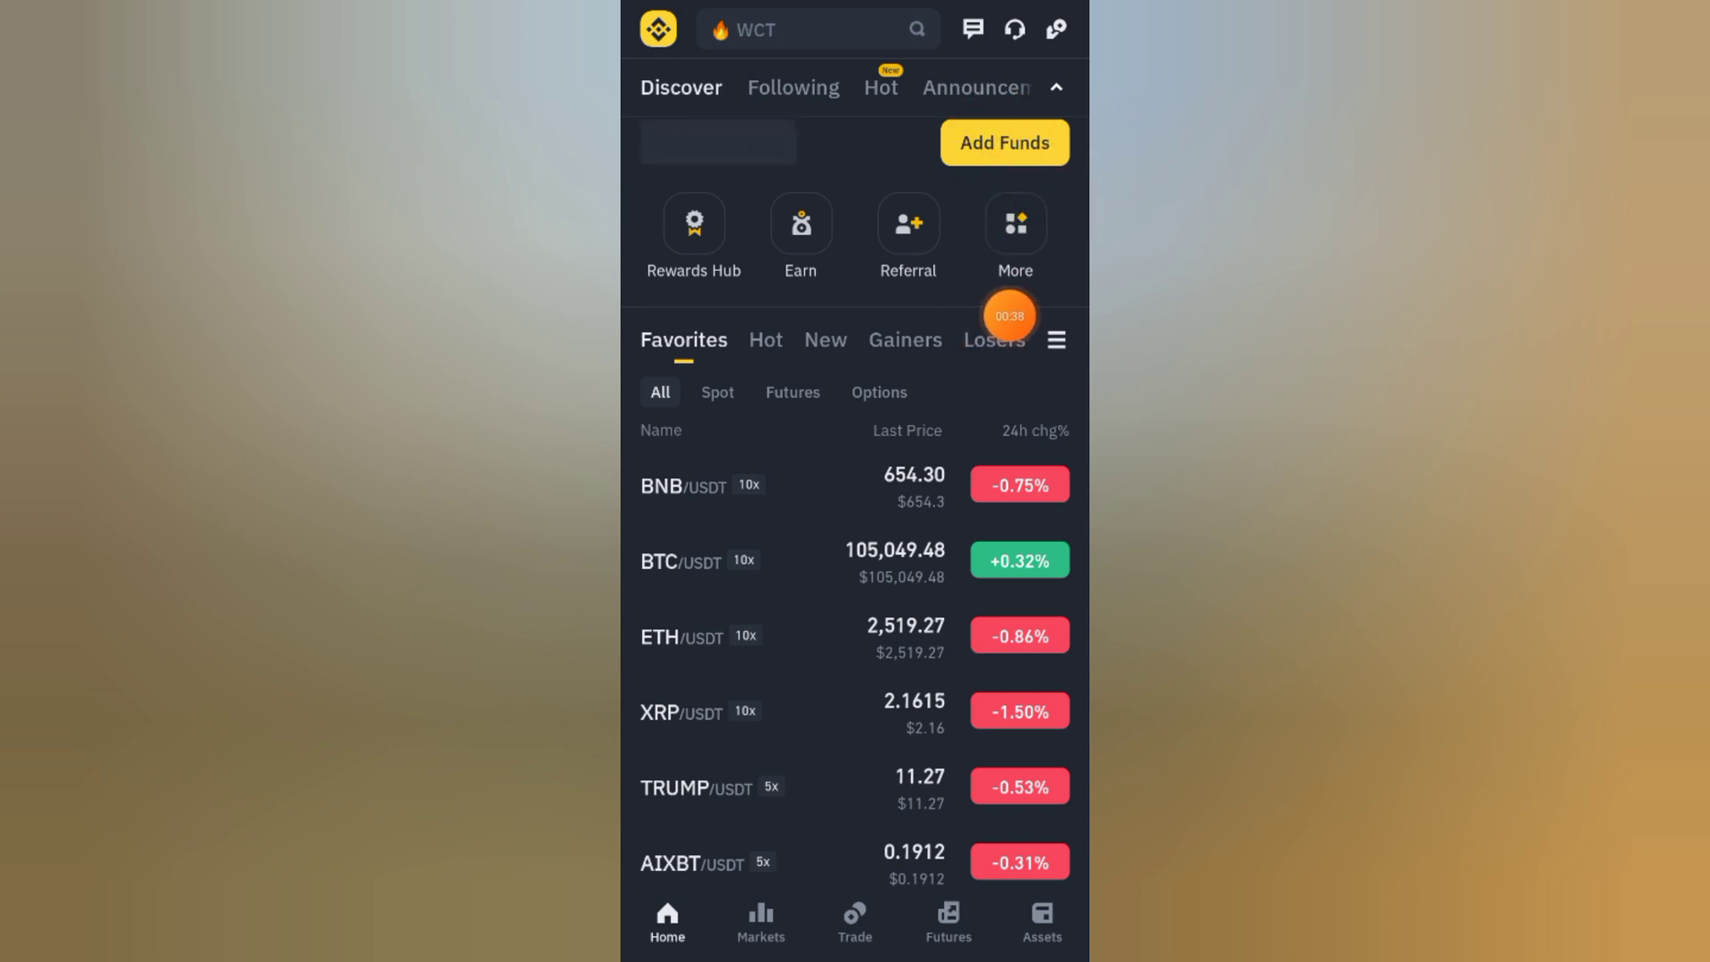
# Start a Deposit Crypto flow from Add Funds and browse the Select Coin list.
pyautogui.click(1004, 143)
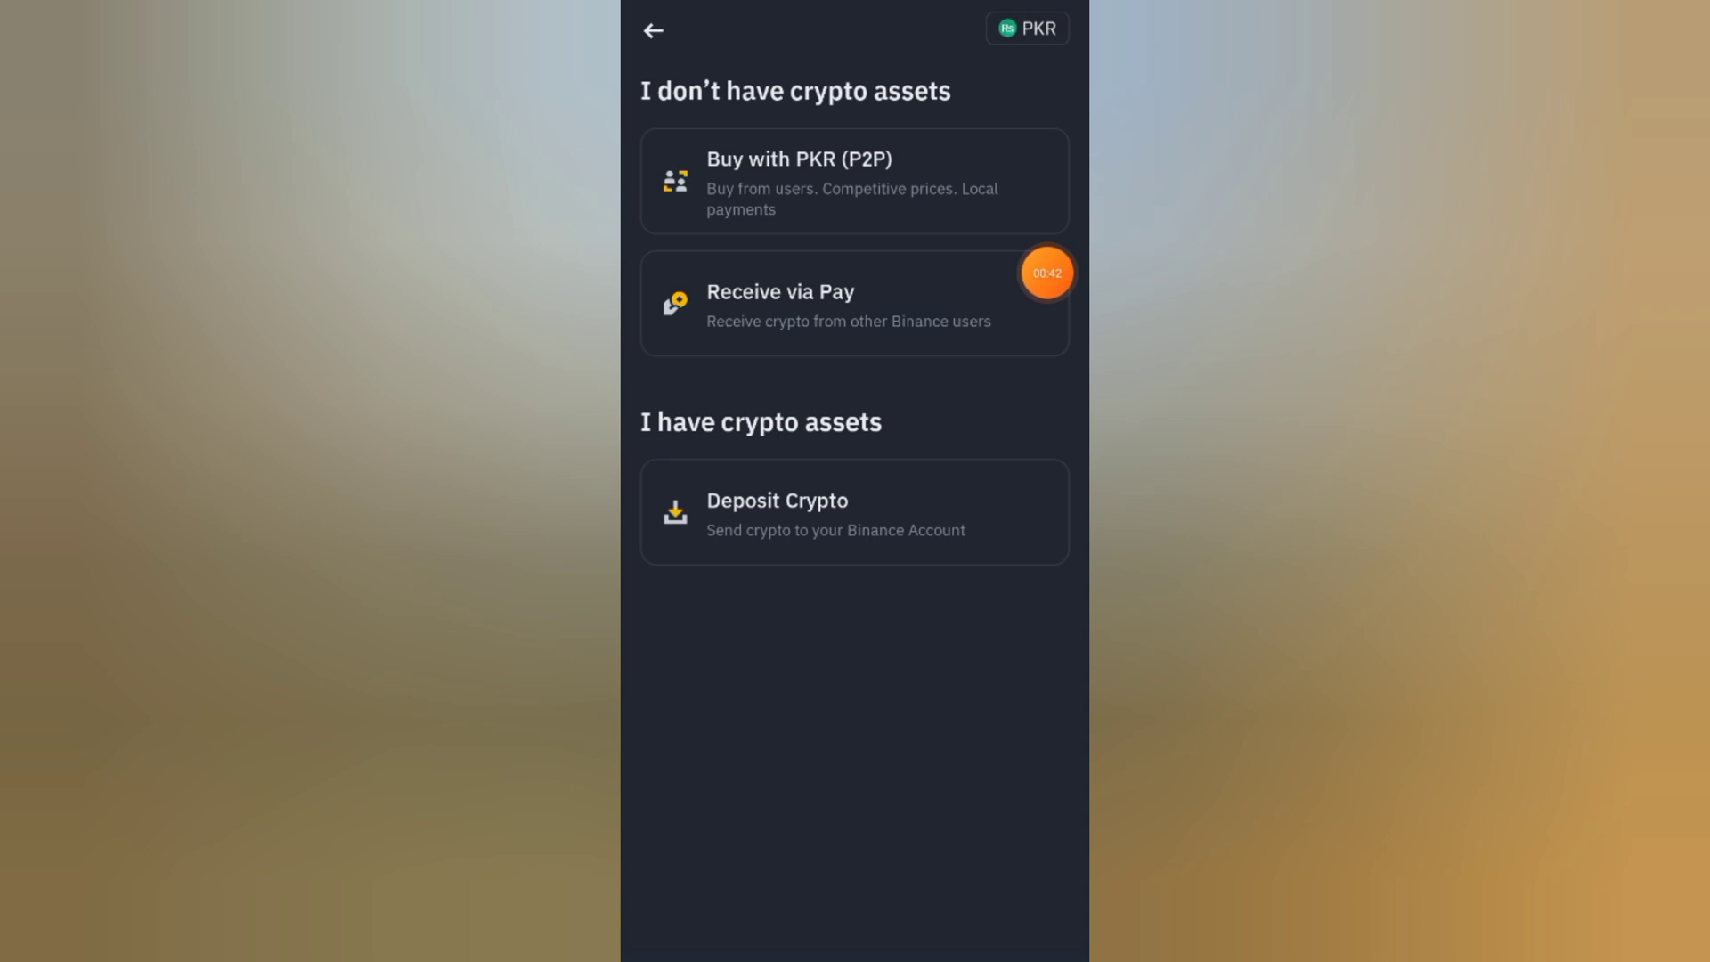
pyautogui.click(855, 512)
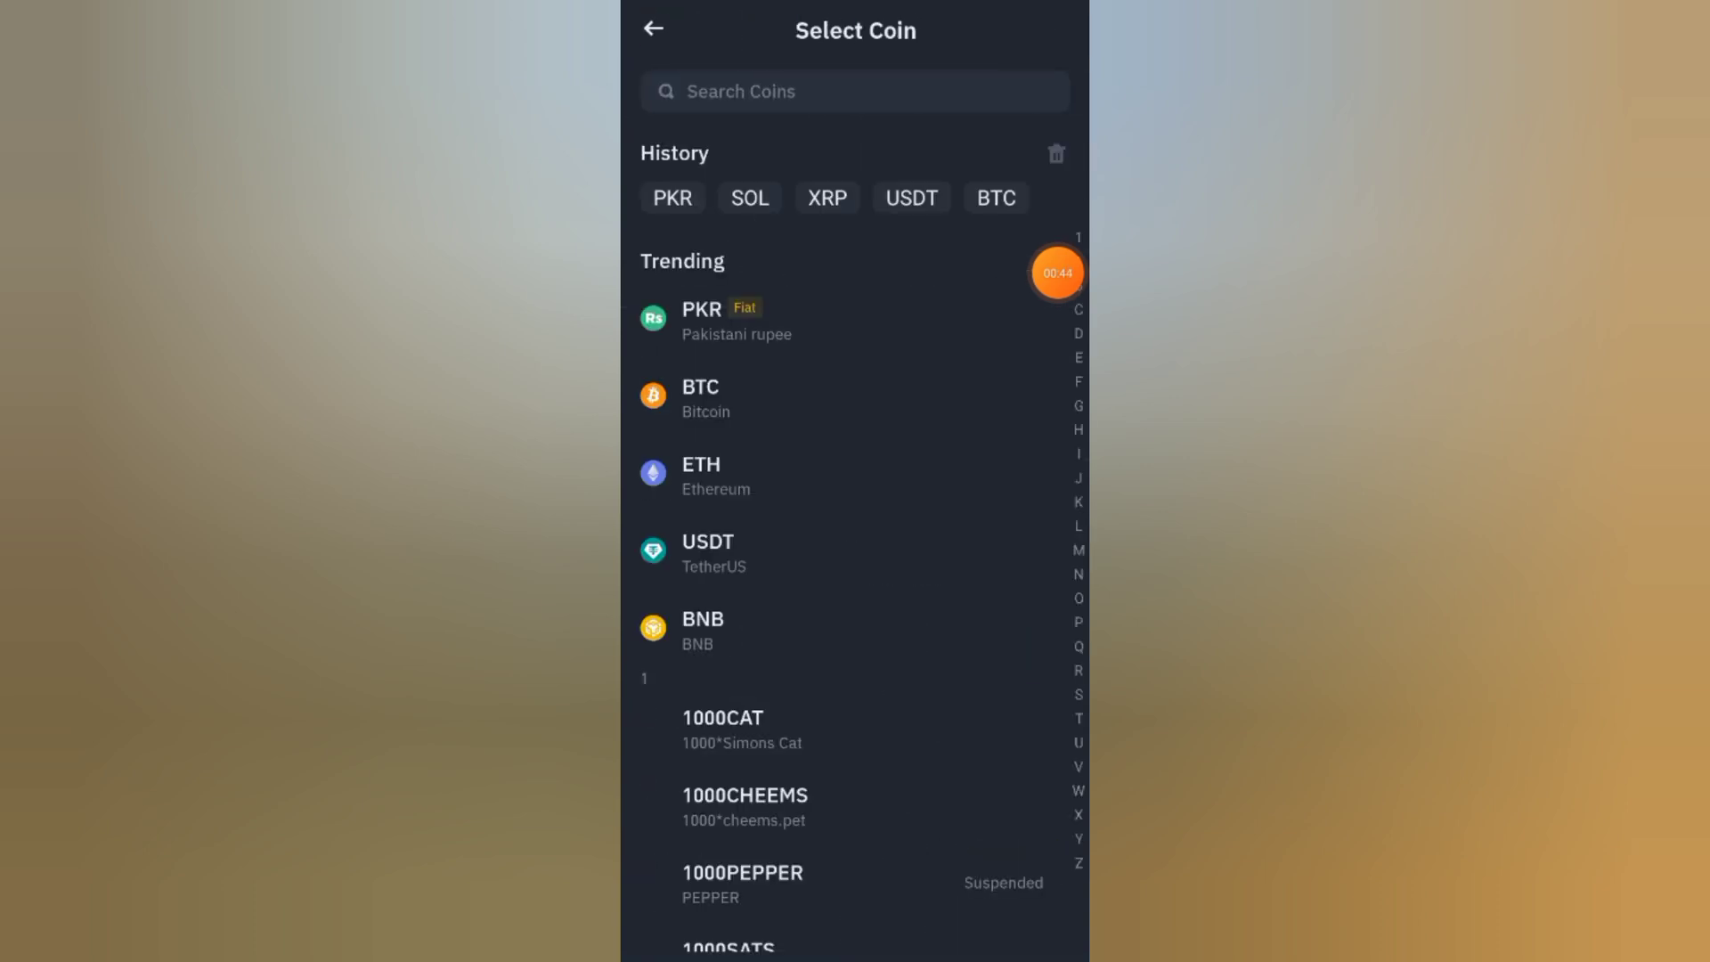
pyautogui.click(1056, 154)
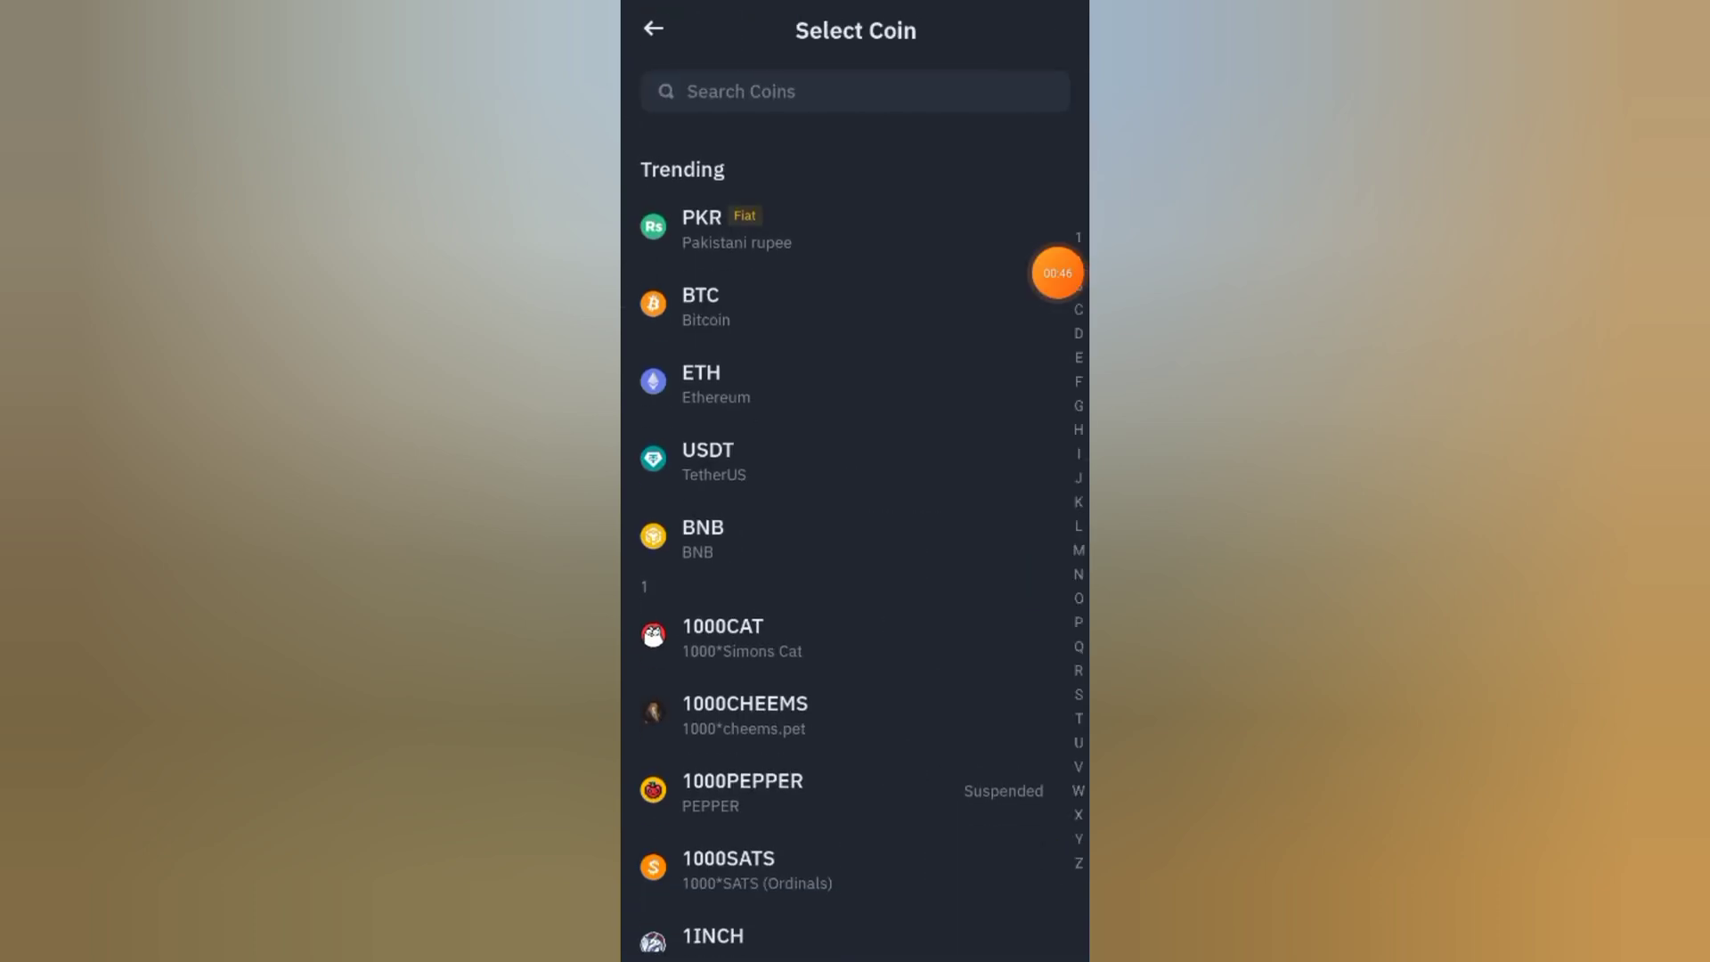
pyautogui.moveTo(1056, 272); pyautogui.dragTo(972, 371)
pyautogui.click(1057, 276)
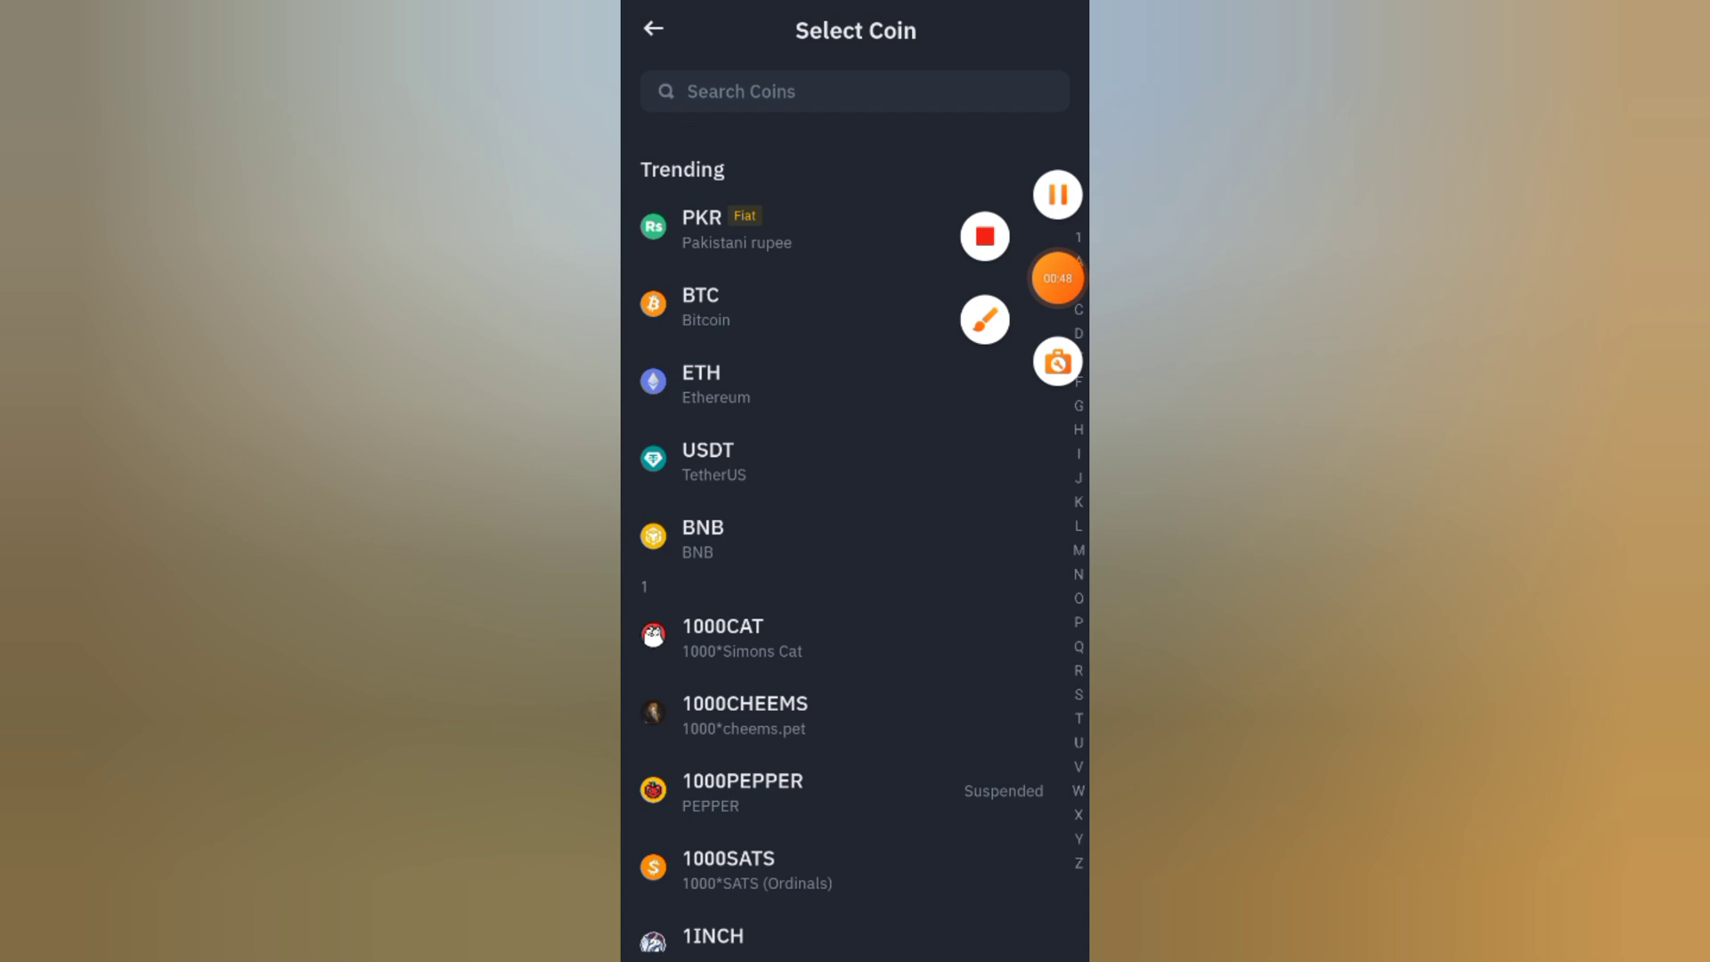
pyautogui.click(1057, 277)
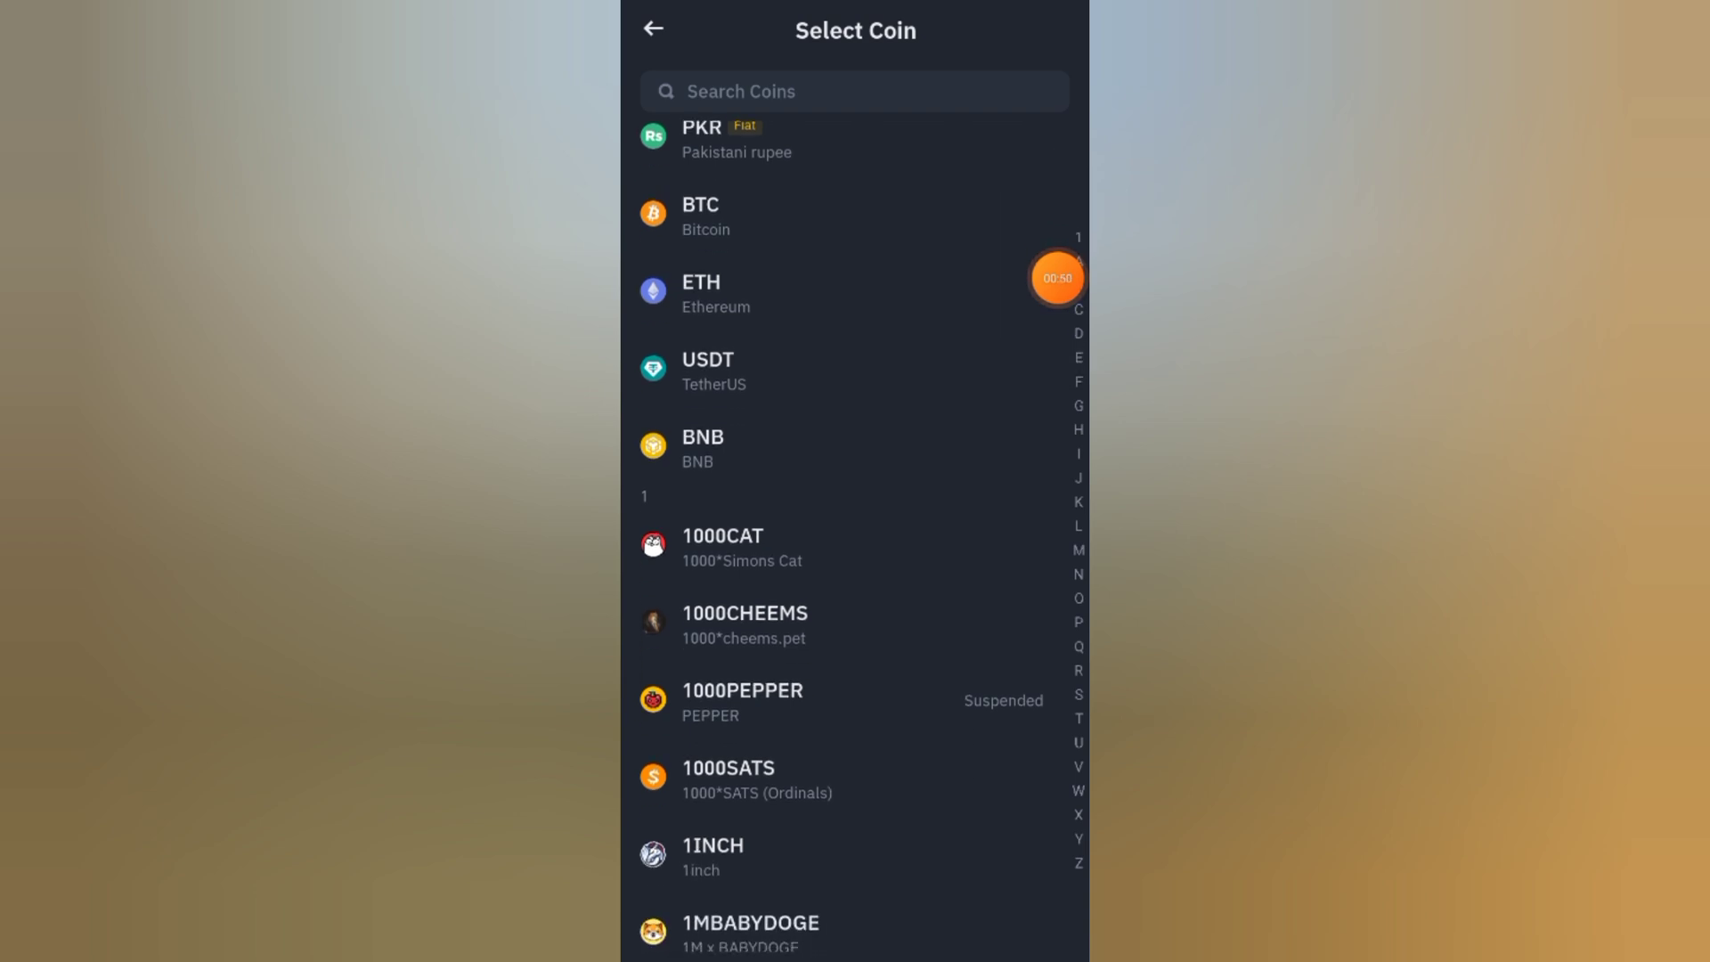
pyautogui.scroll(1, 856, 535)
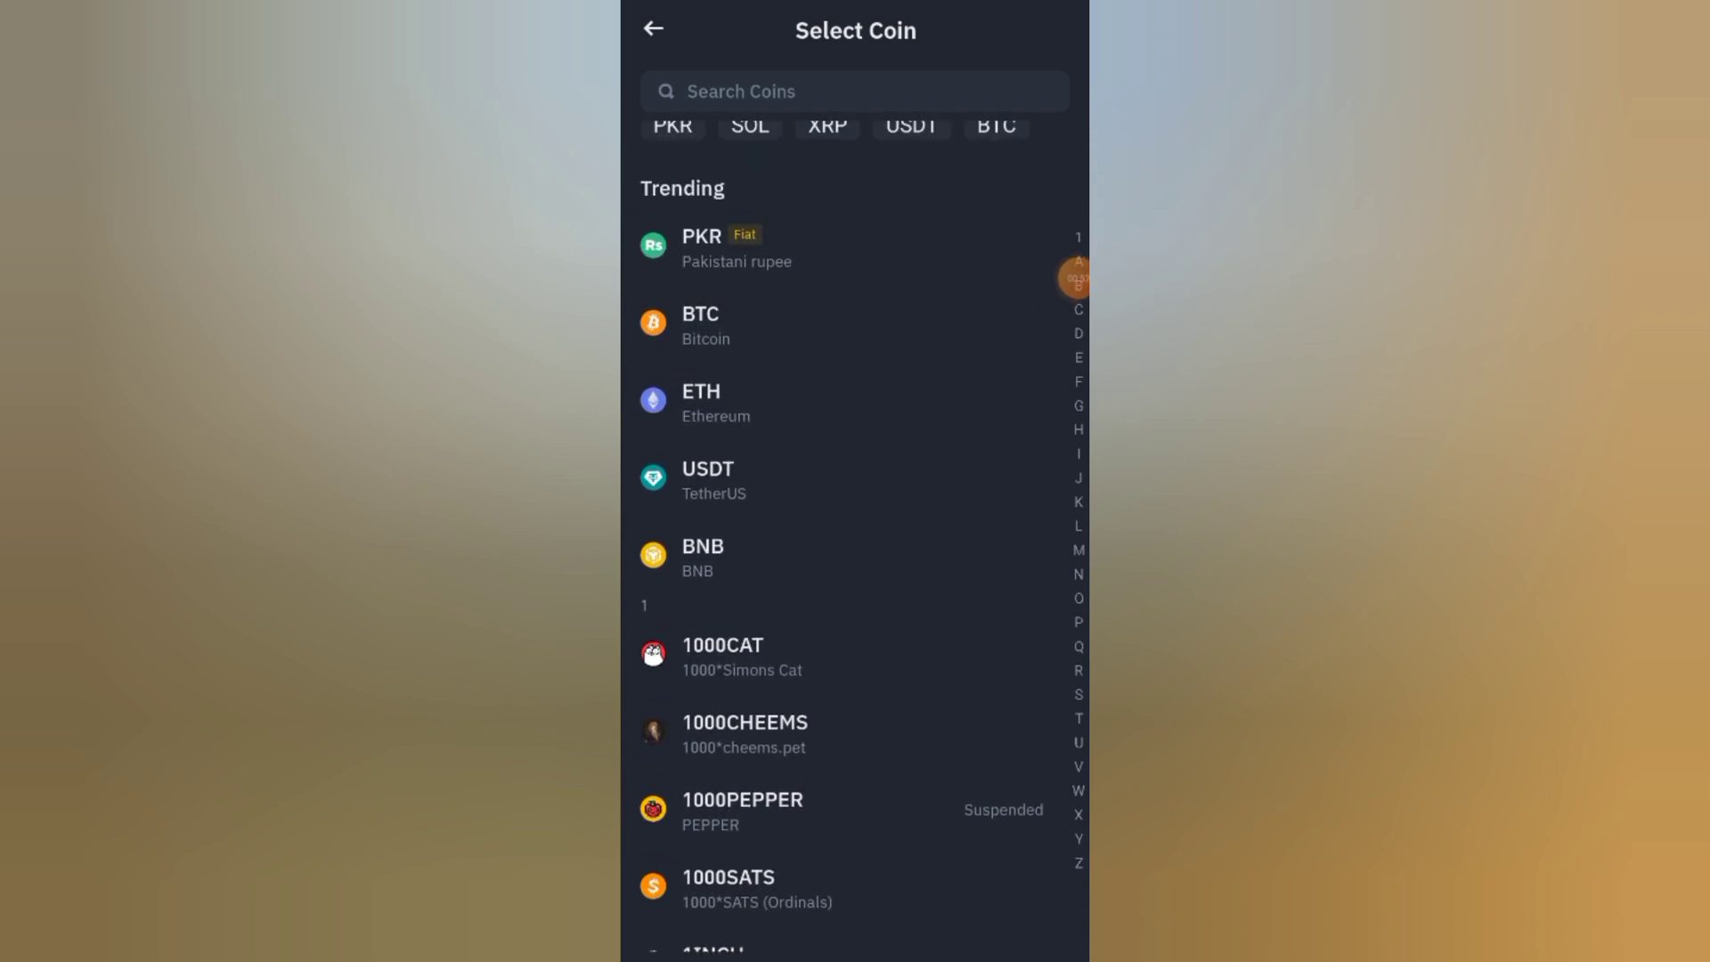
pyautogui.moveTo(1075, 277)
pyautogui.mouseDown()
pyautogui.moveTo(1029, 402)
pyautogui.moveTo(1057, 277)
pyautogui.mouseUp()
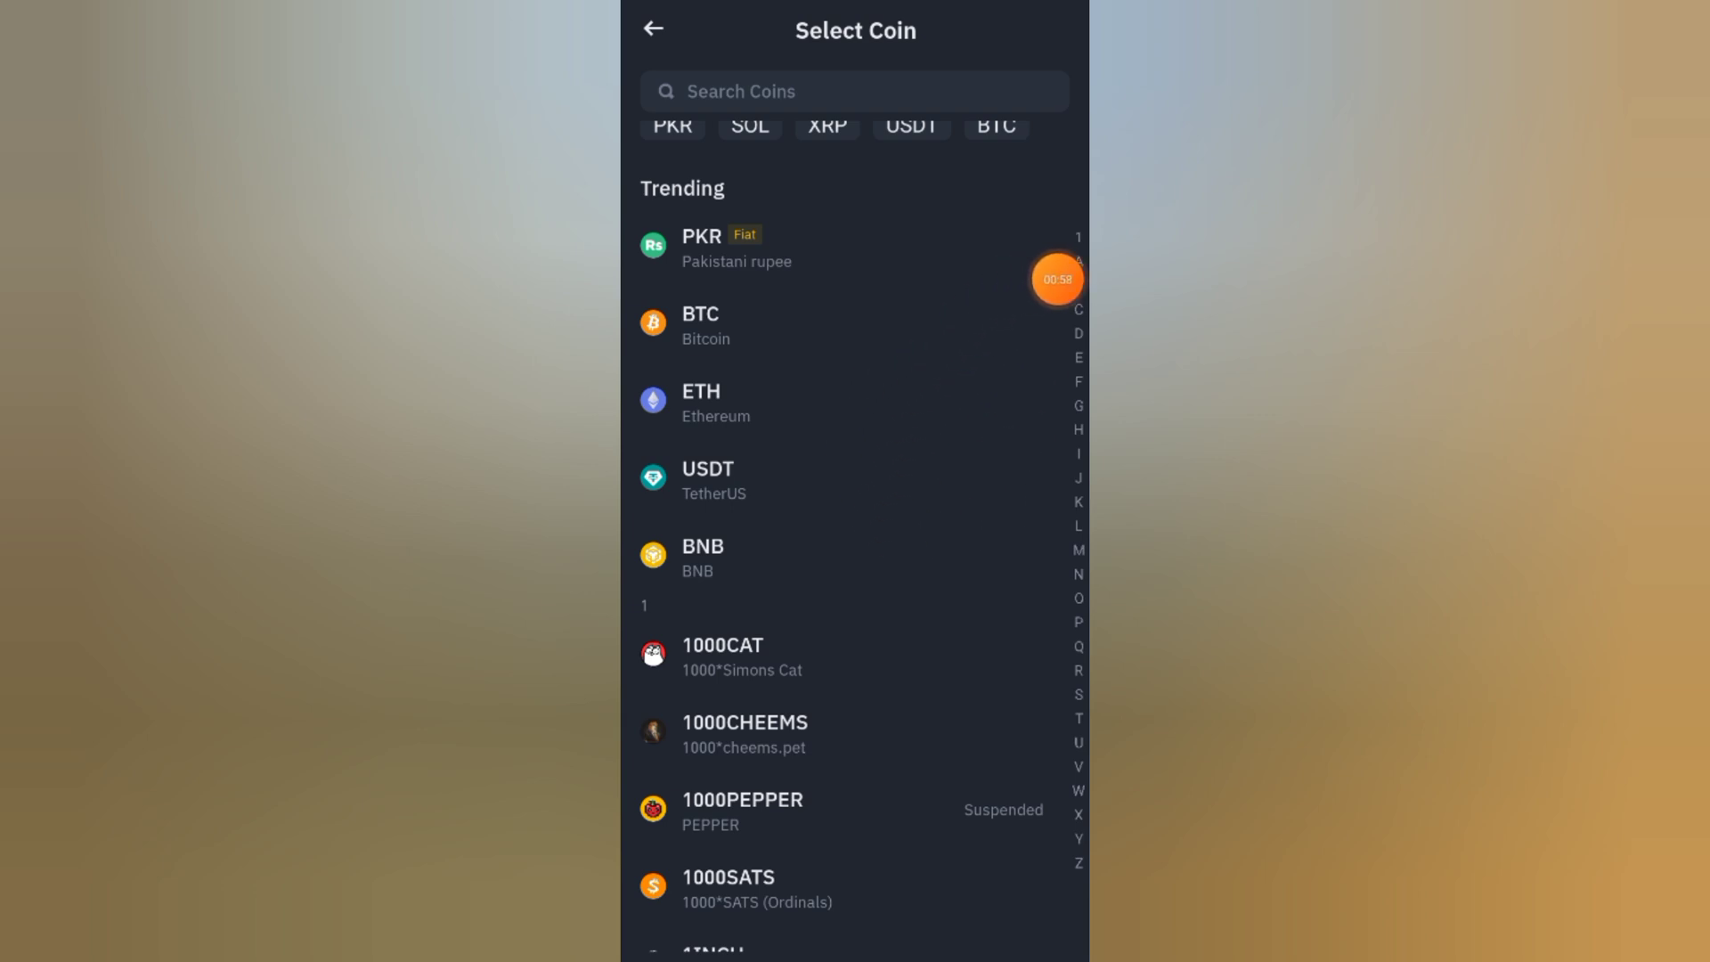
# Choose USDT and the BNB Smart Chain (BEP20) deposit network.
pyautogui.click(855, 478)
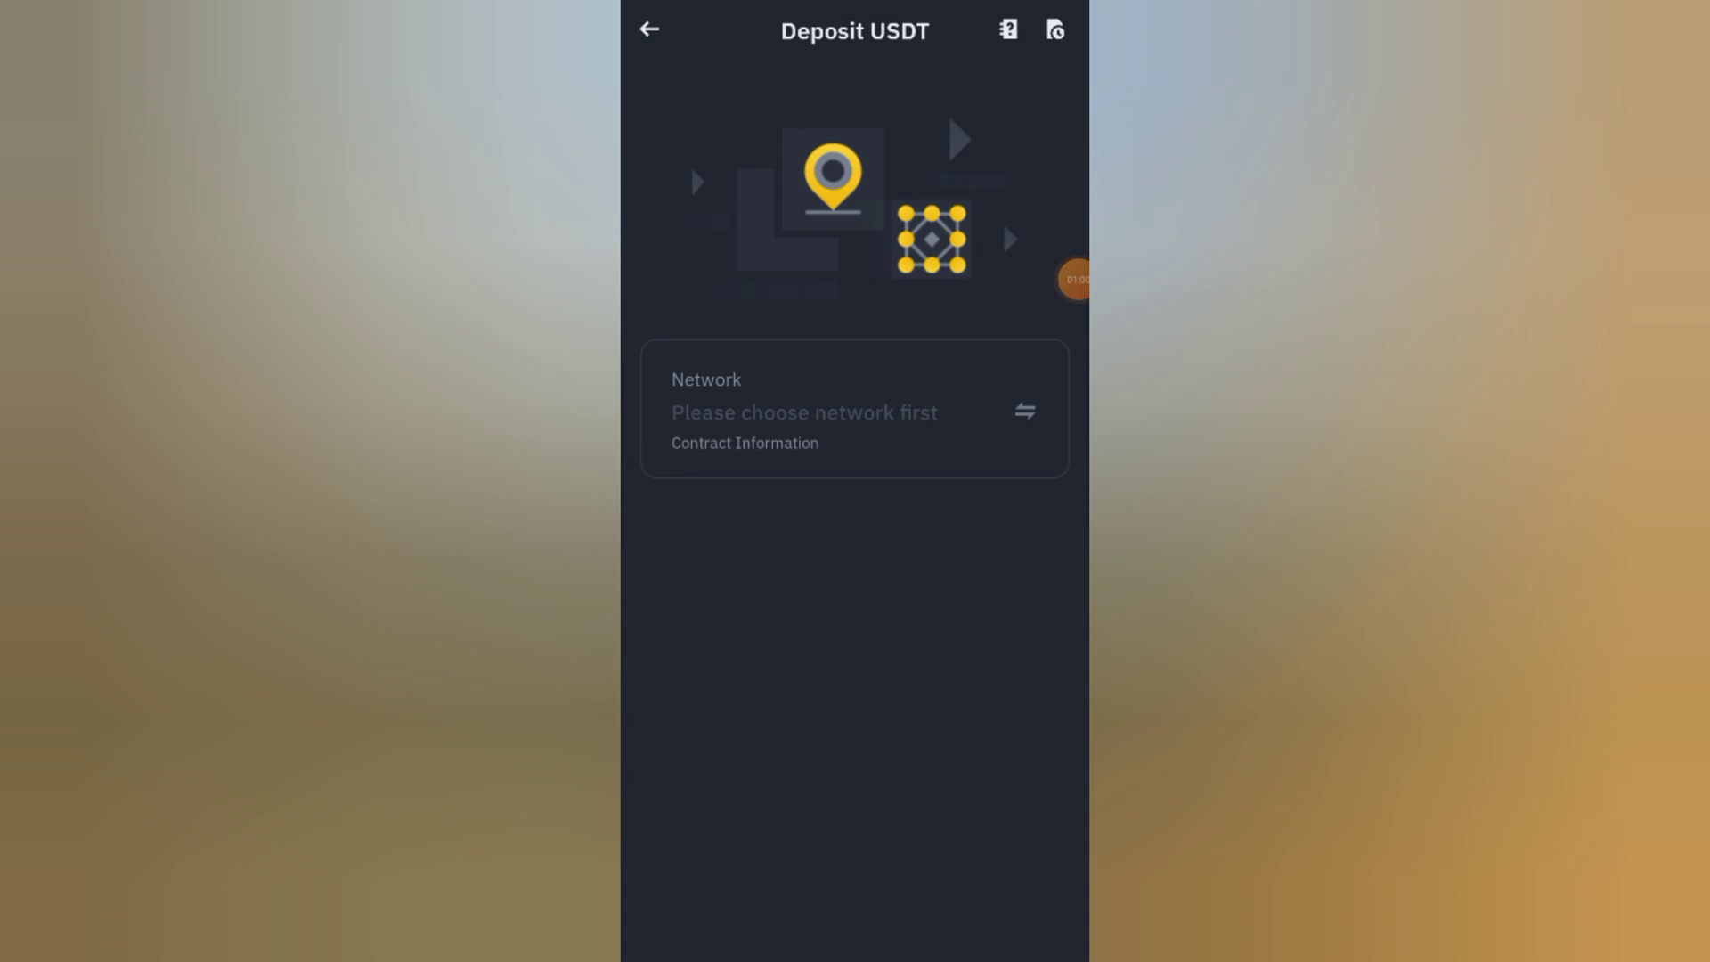
pyautogui.moveTo(1076, 276); pyautogui.dragTo(1055, 163)
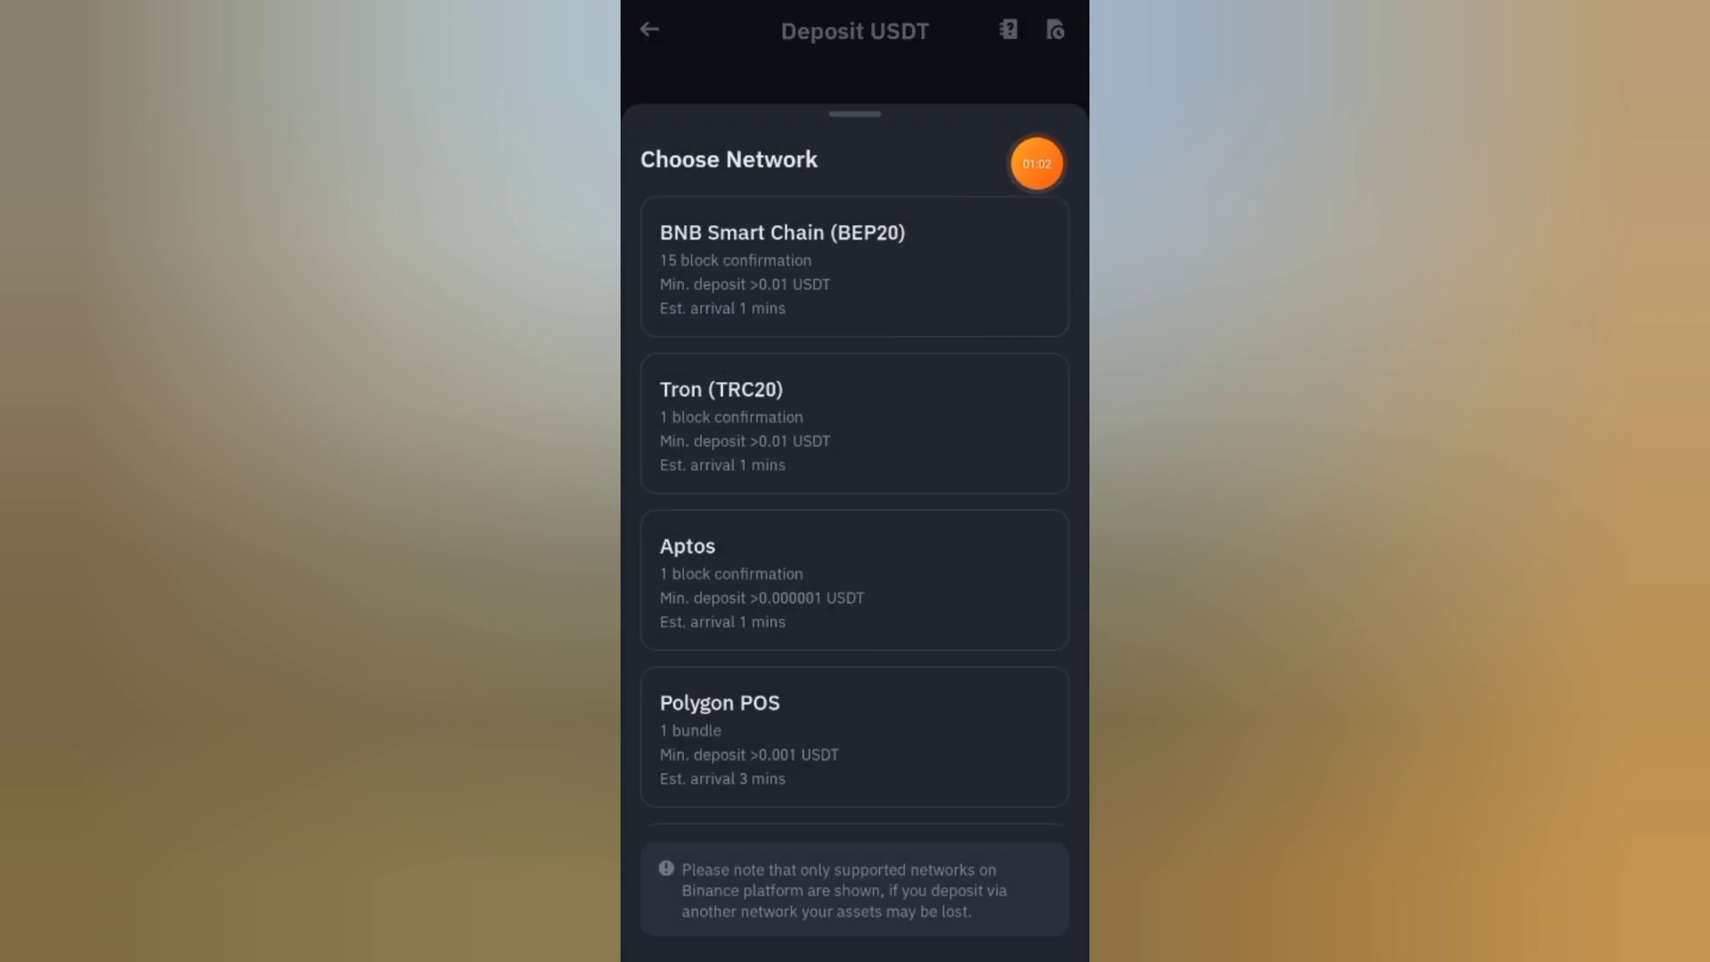
pyautogui.scroll(-1, 856, 534)
pyautogui.scroll(-2, 856, 534)
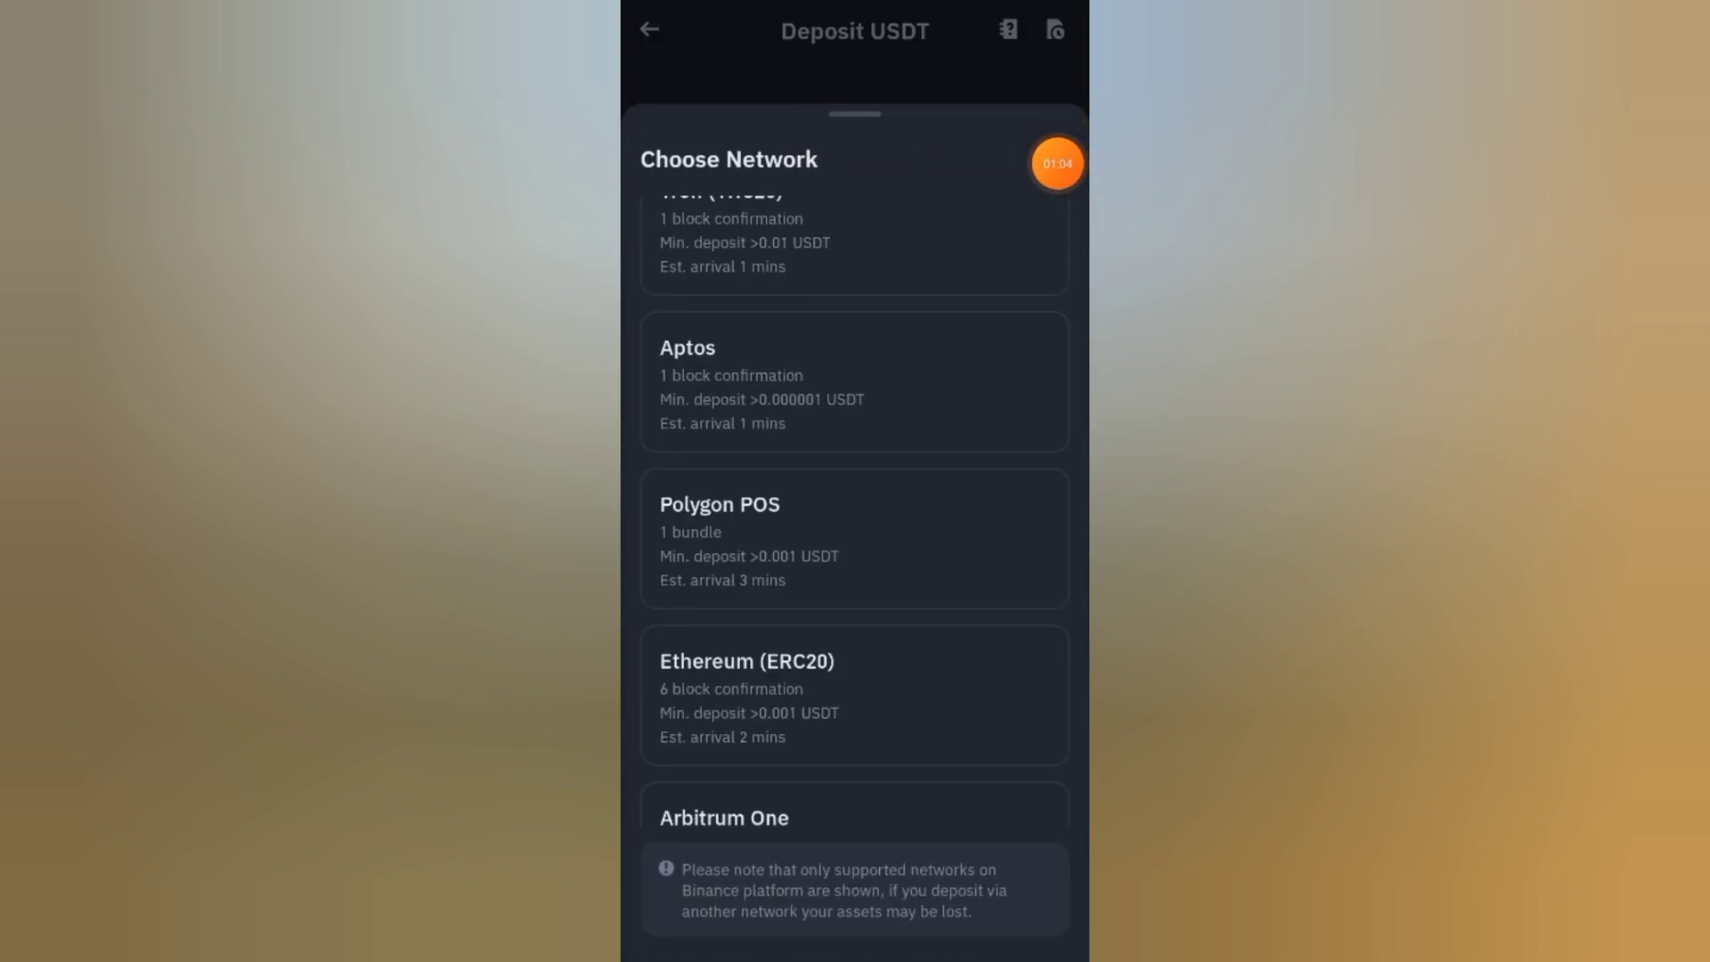
pyautogui.scroll(4, 855, 535)
pyautogui.click(953, 257)
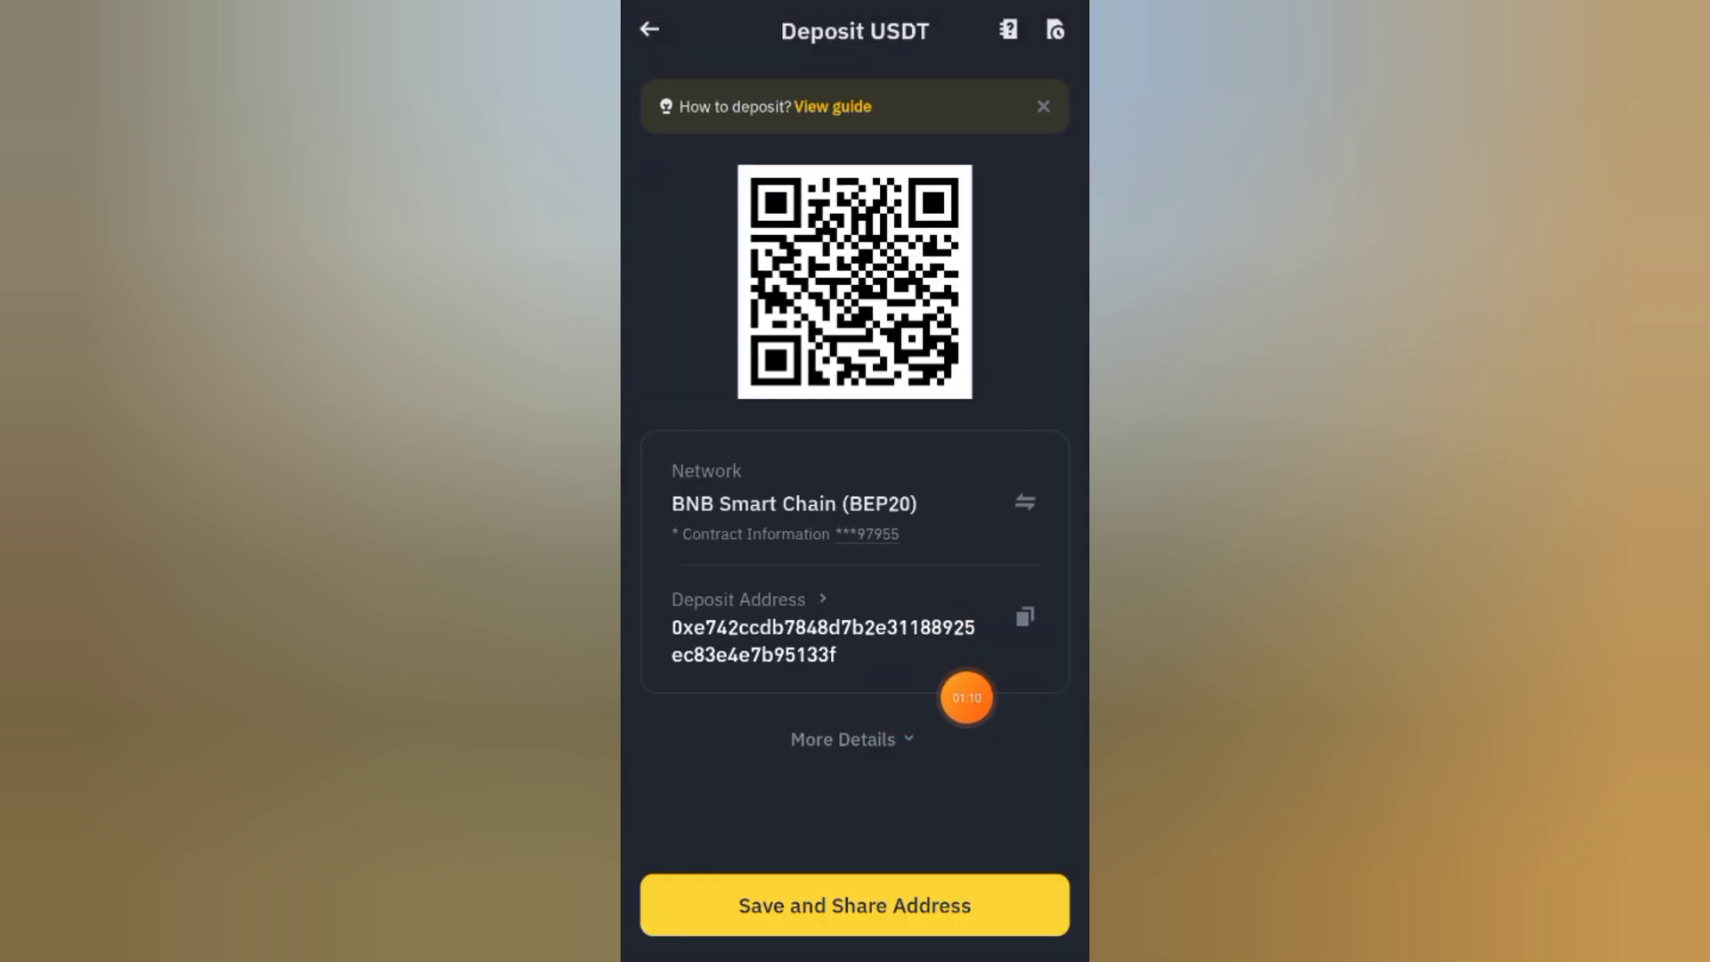
pyautogui.click(986, 920)
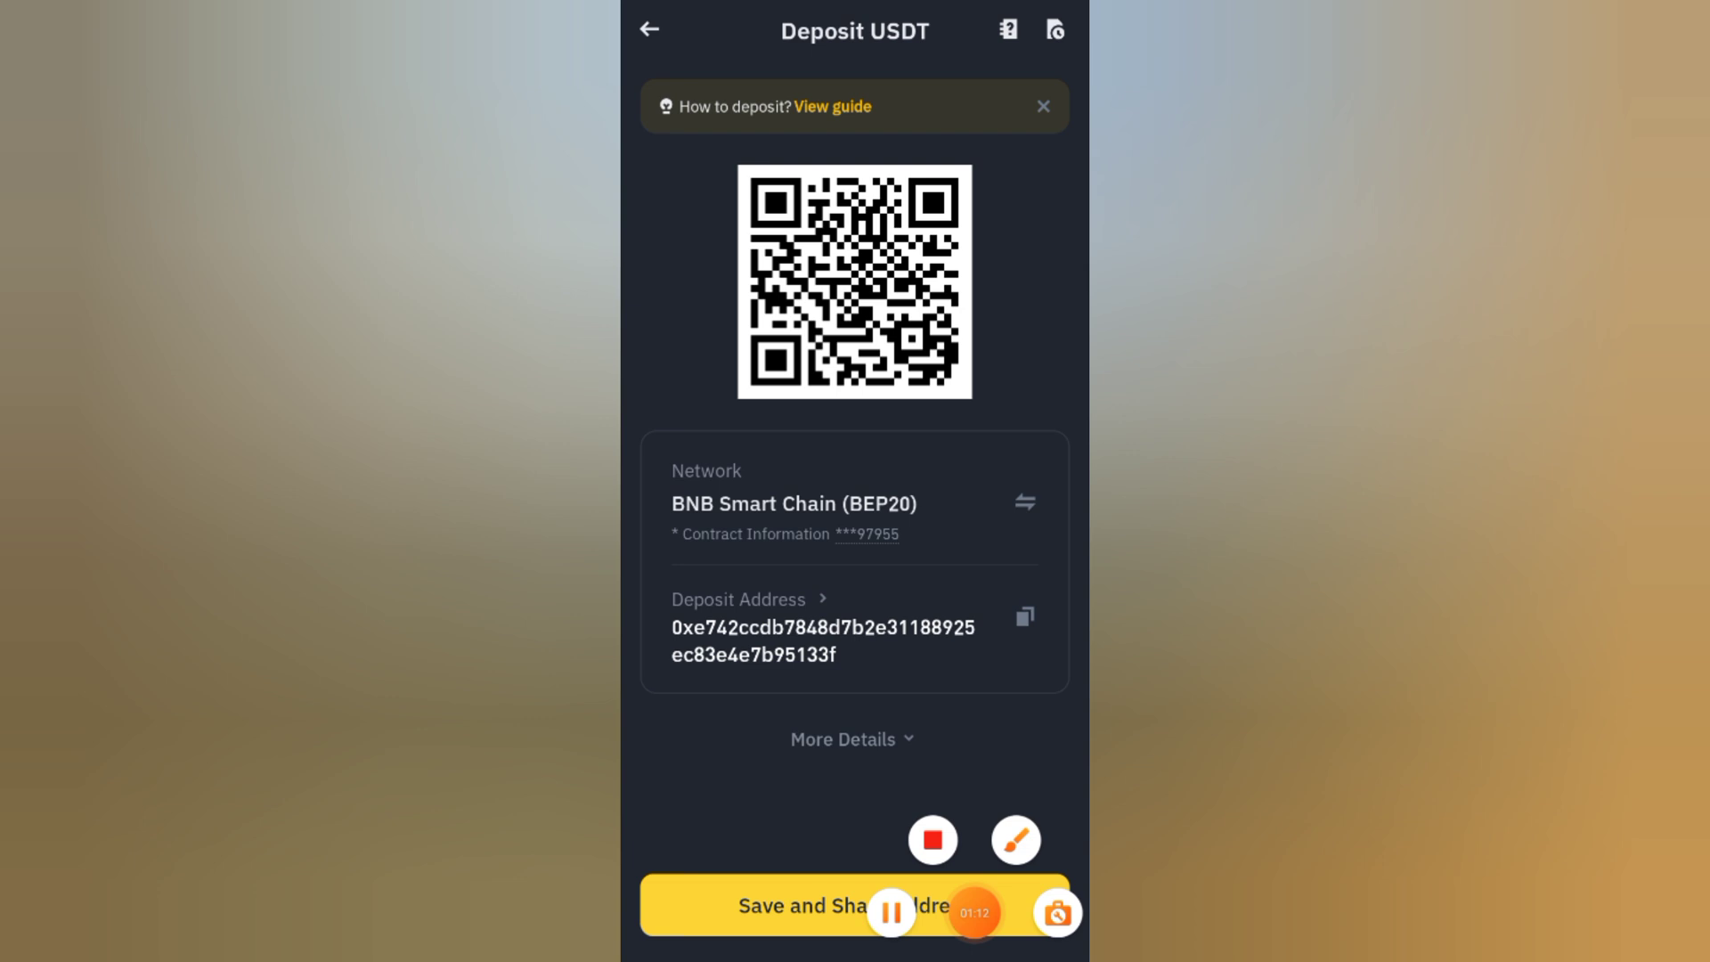
pyautogui.click(1018, 839)
# Copy the USDT BEP20 deposit address and return to the home screen.
pyautogui.click(1056, 874)
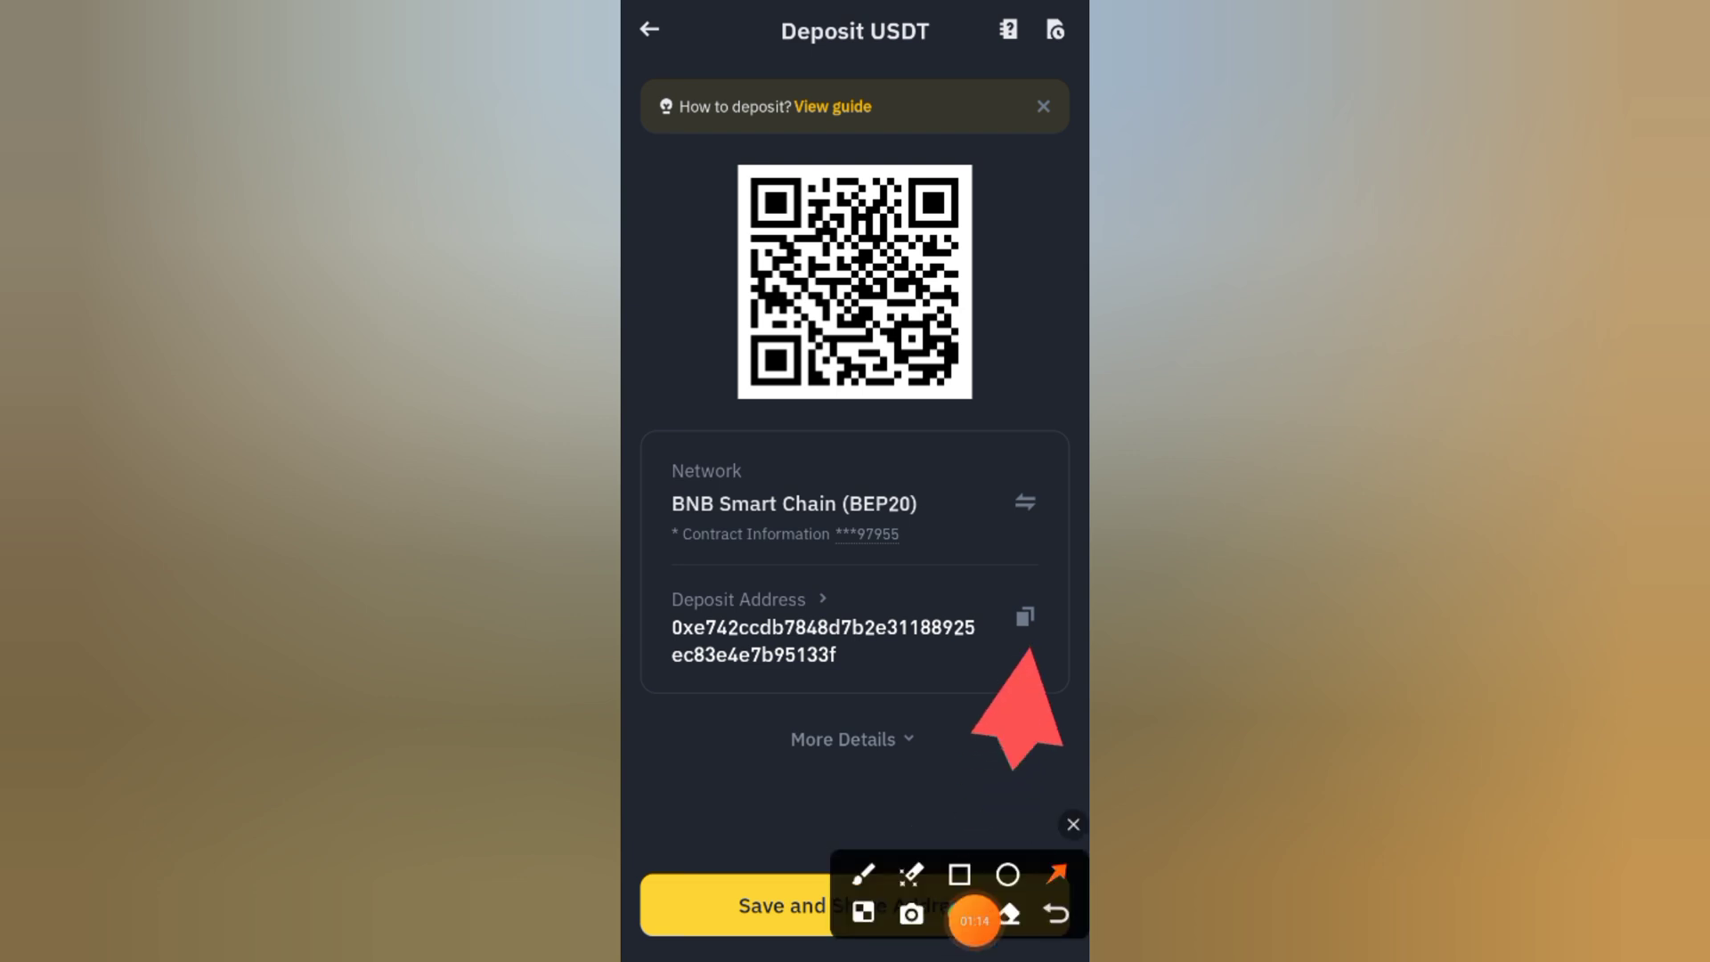
pyautogui.click(1072, 824)
pyautogui.click(1024, 616)
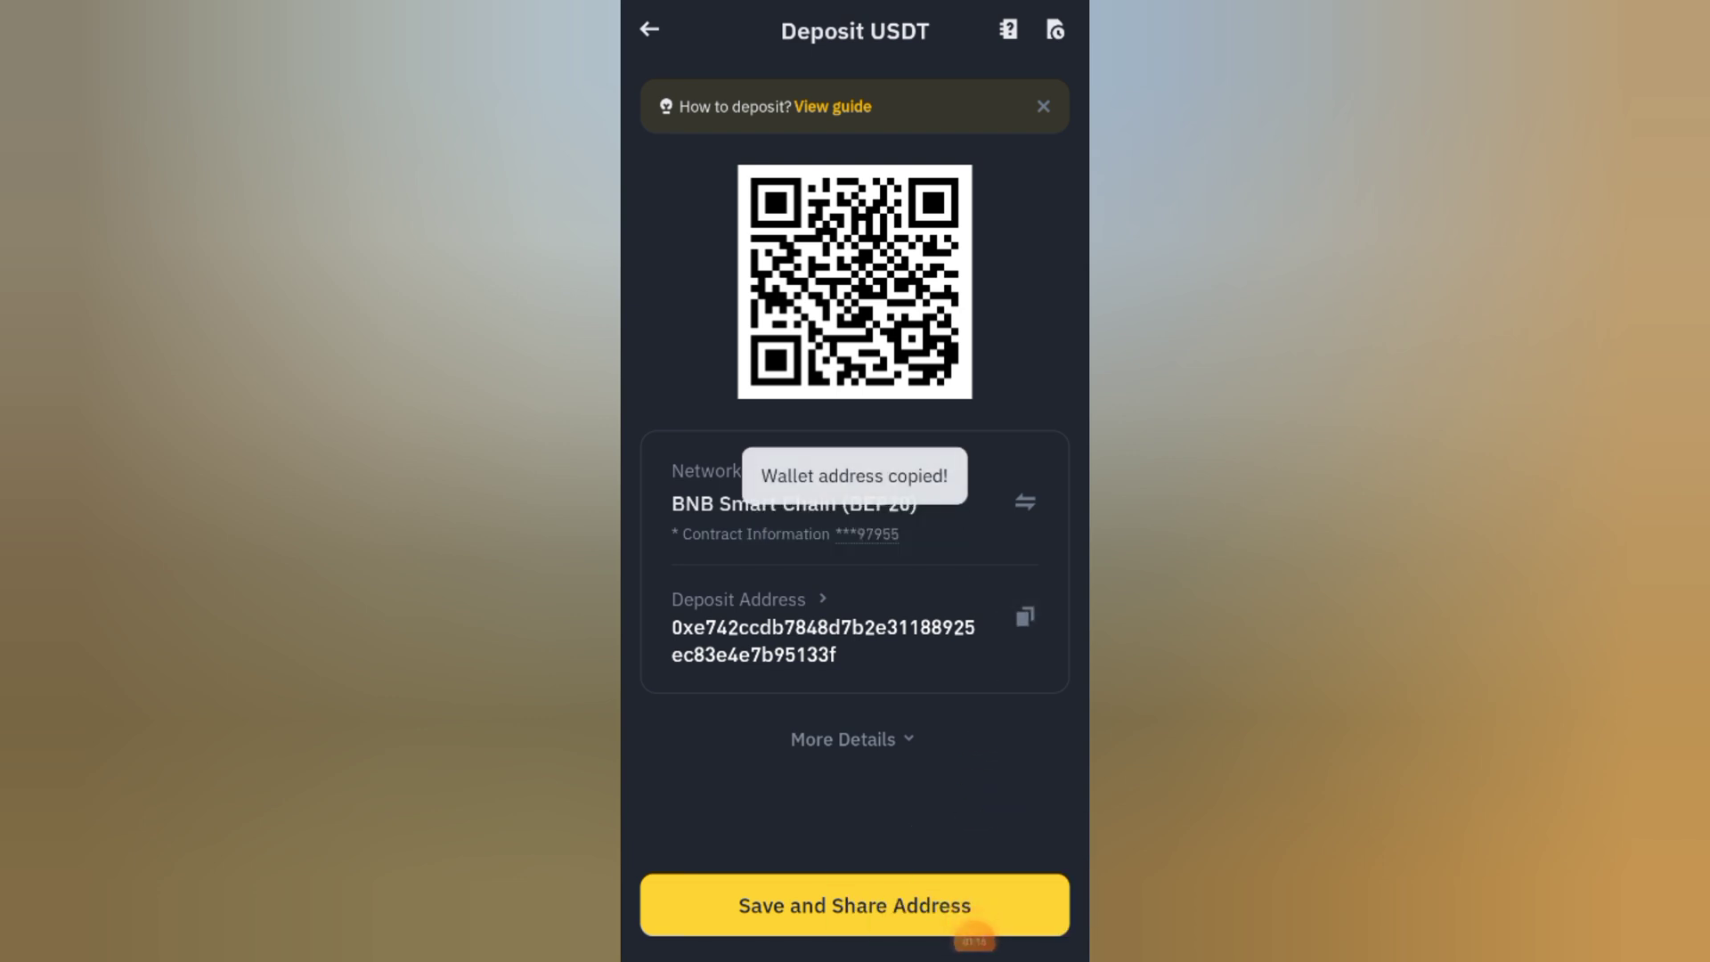
pyautogui.click(650, 28)
pyautogui.click(651, 27)
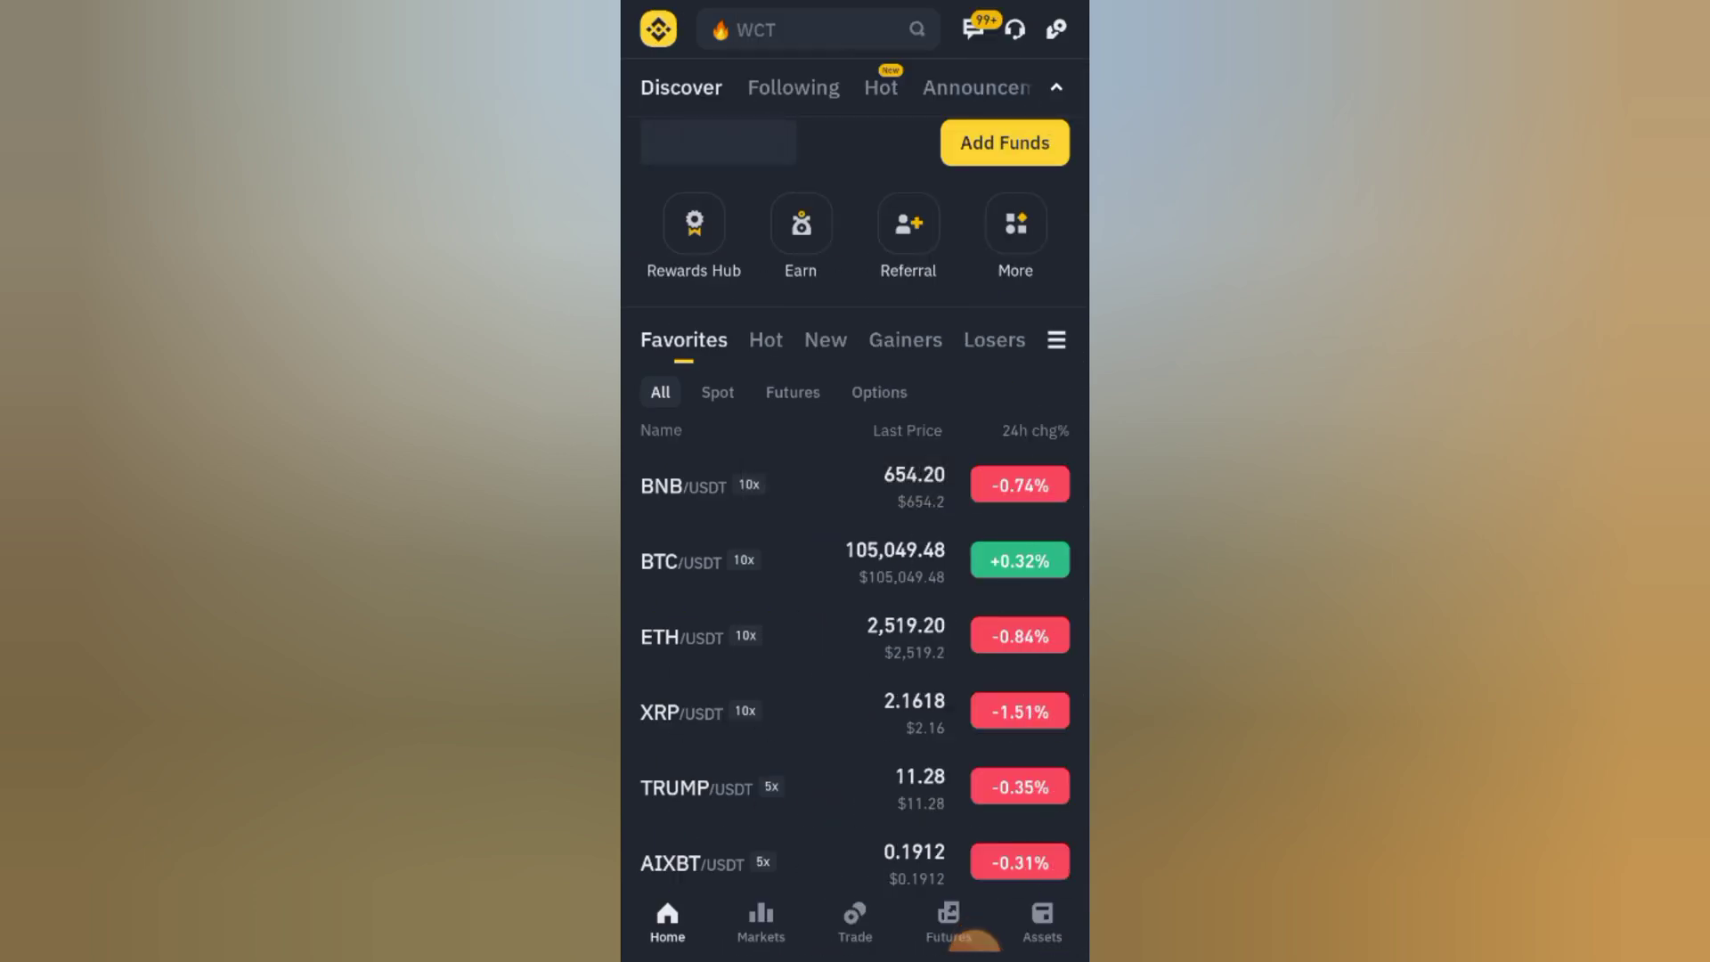
# Open Add Funds, back out, and go to the Assets overview.
pyautogui.click(1005, 144)
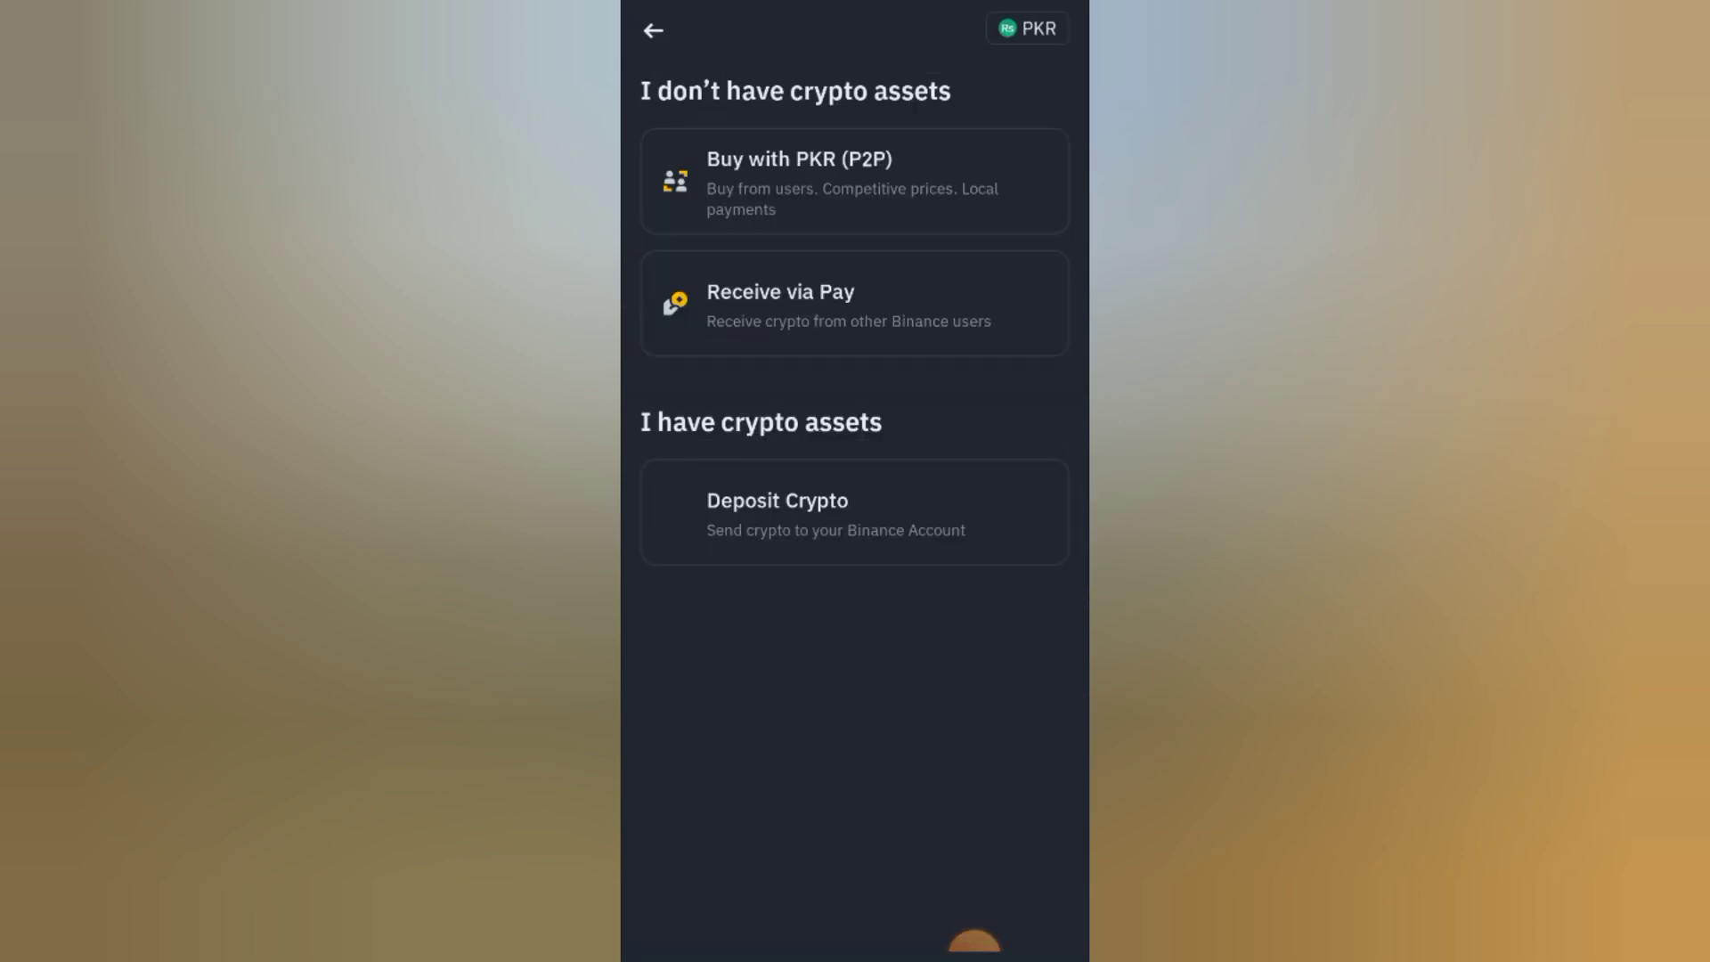
pyautogui.click(653, 29)
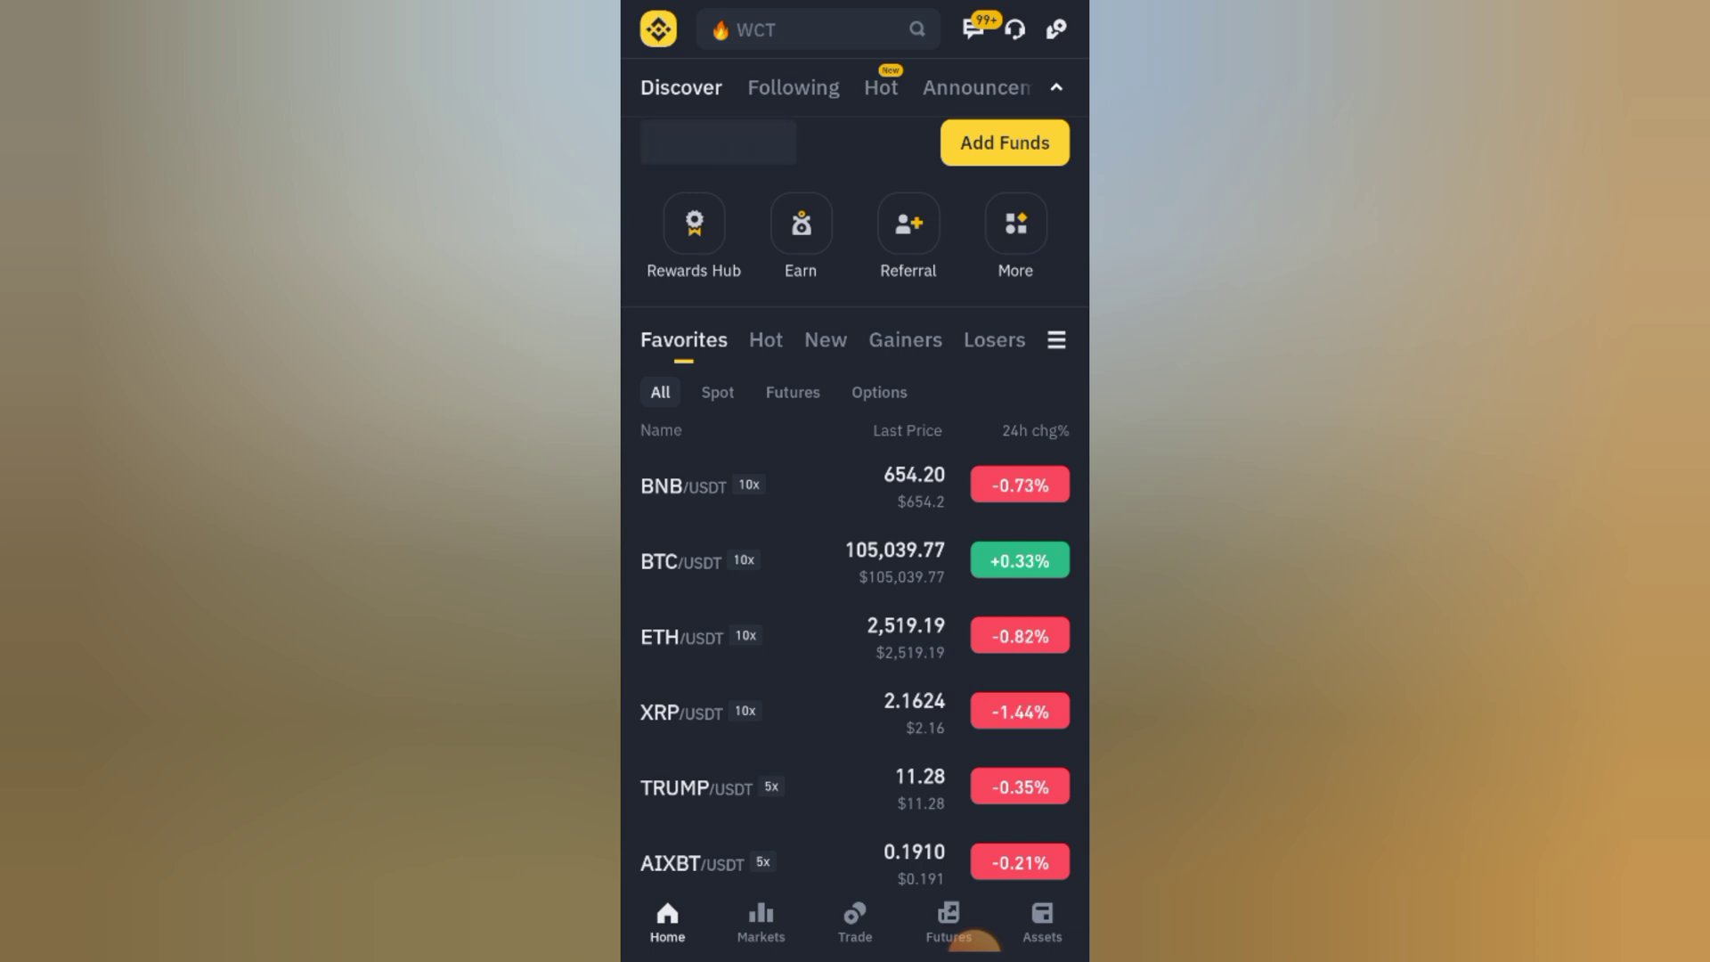
pyautogui.click(1042, 920)
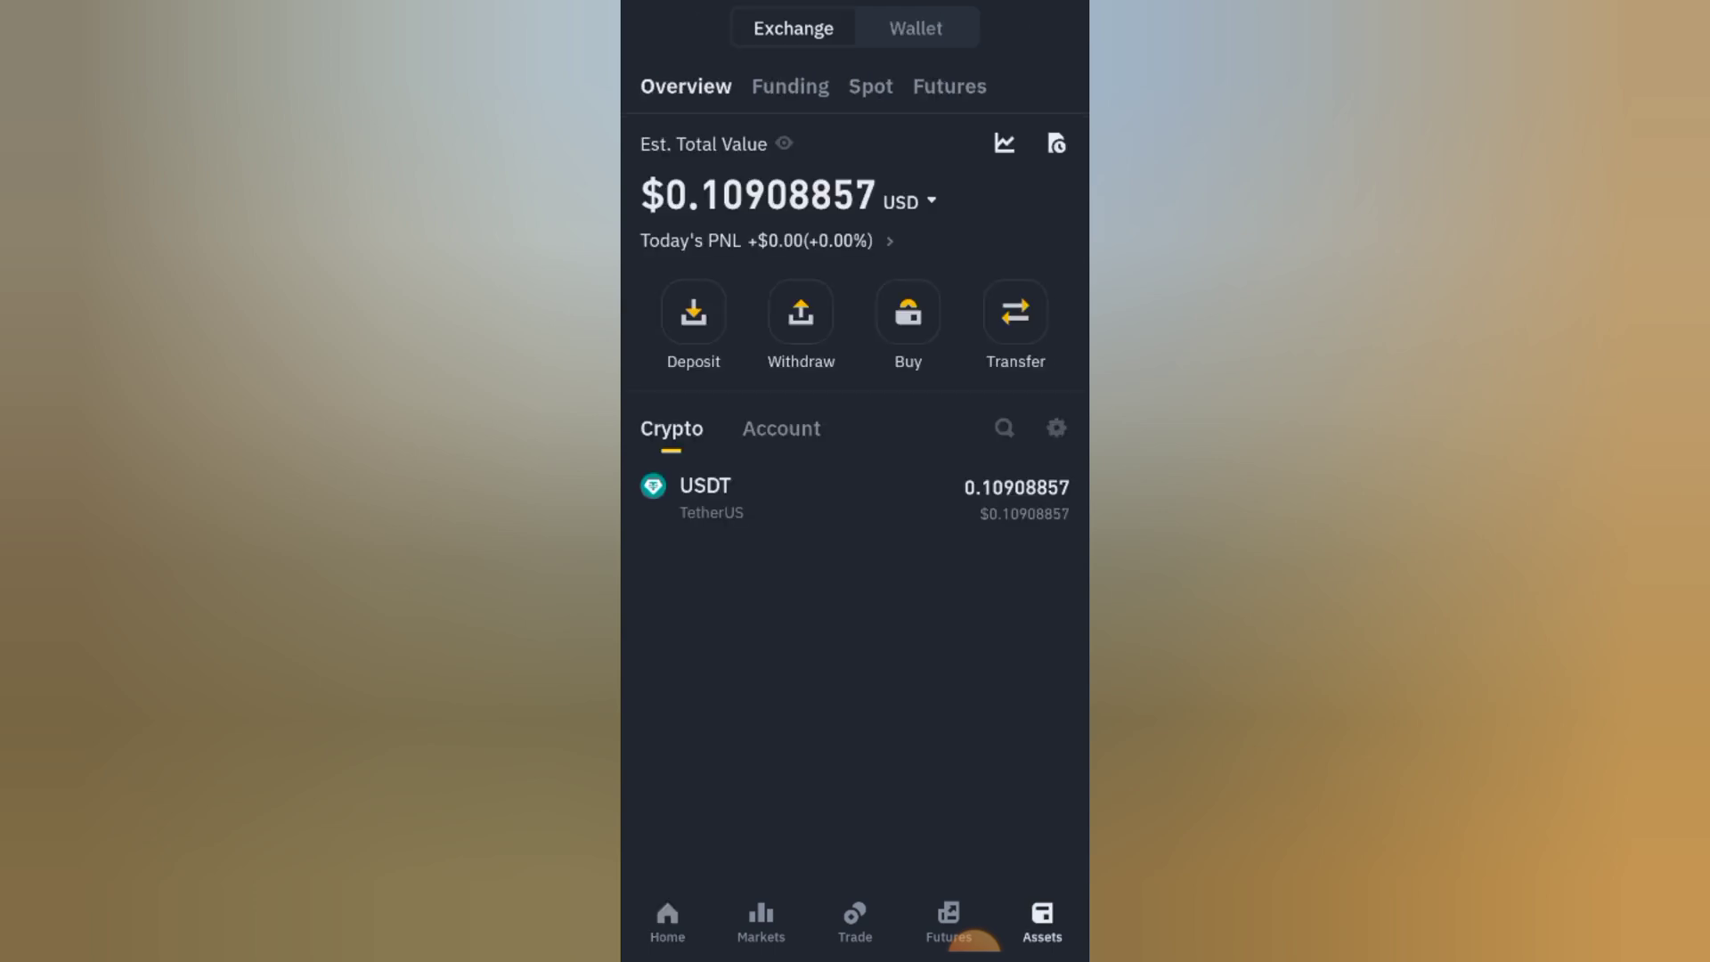
# Choose a crypto withdrawal of USDT sent via Crypto Network.
pyautogui.click(800, 320)
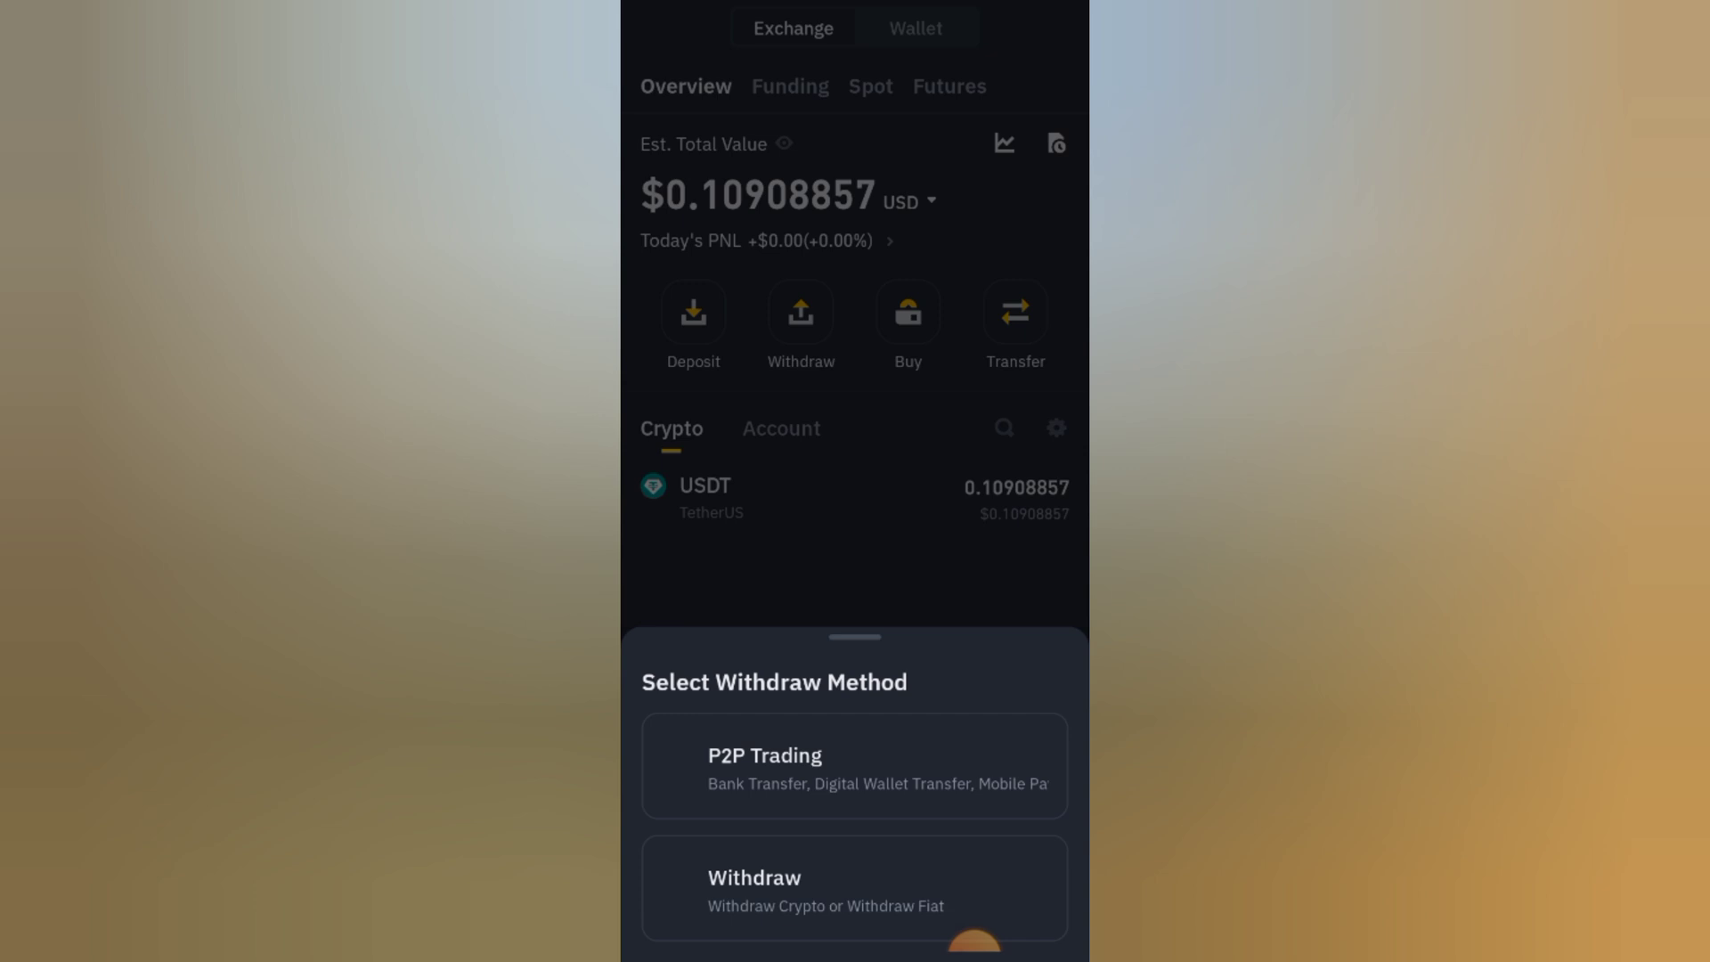
pyautogui.click(854, 888)
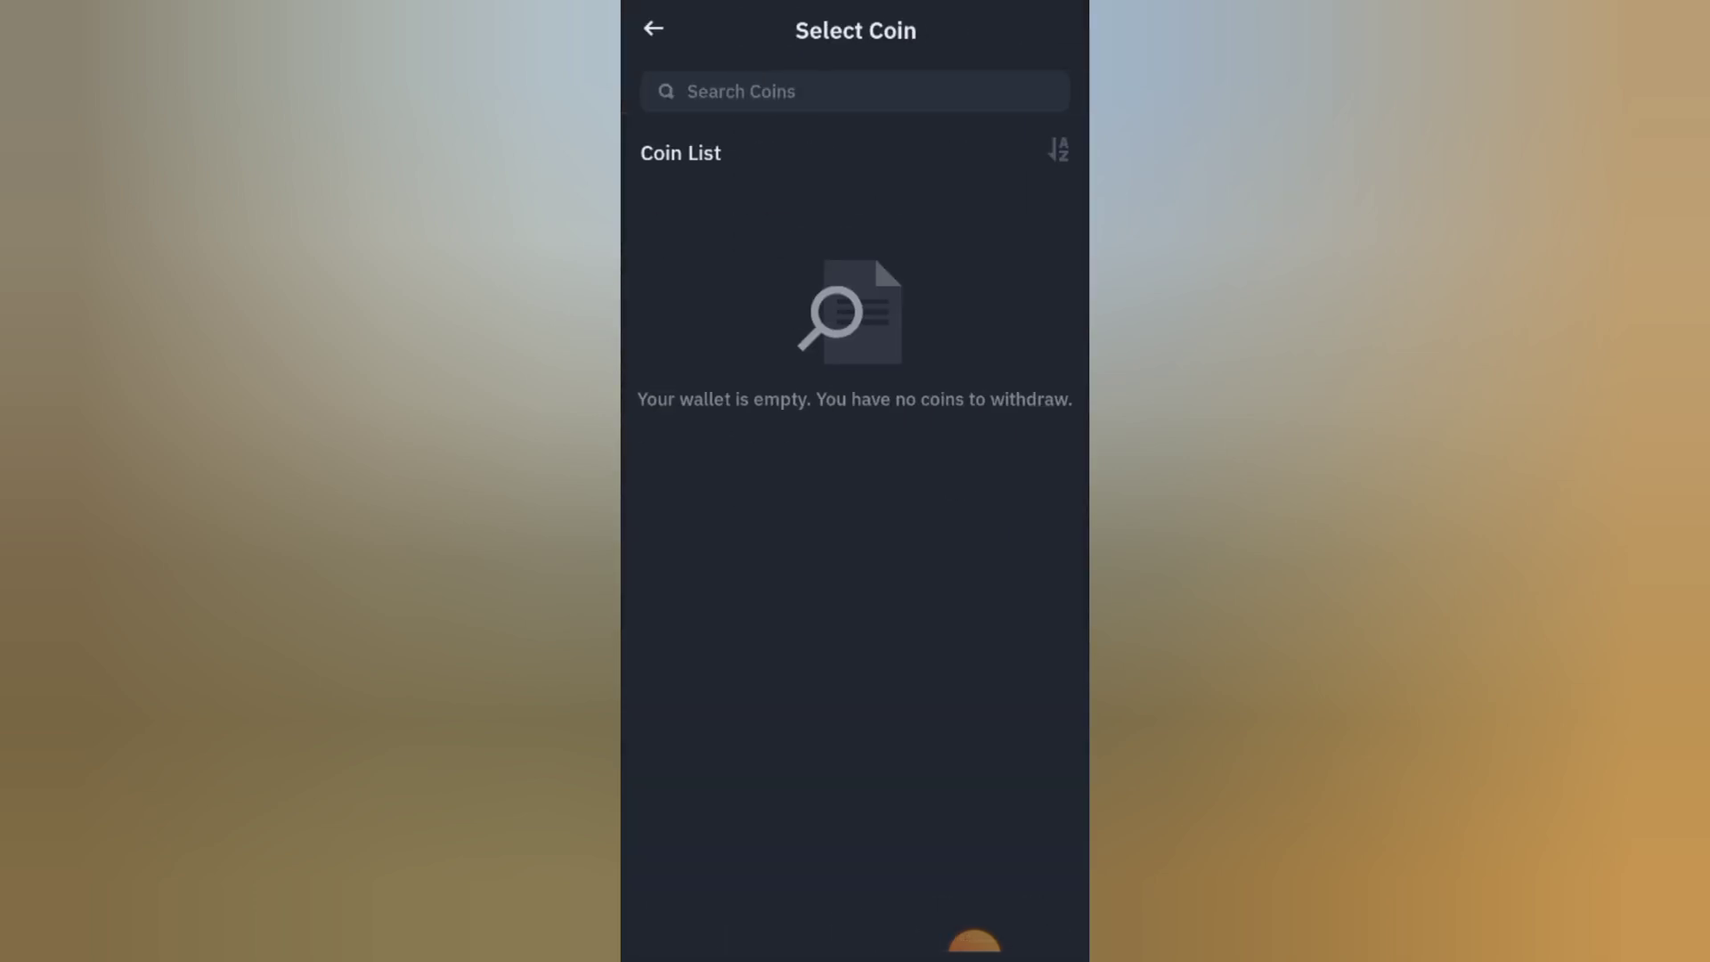
pyautogui.click(854, 216)
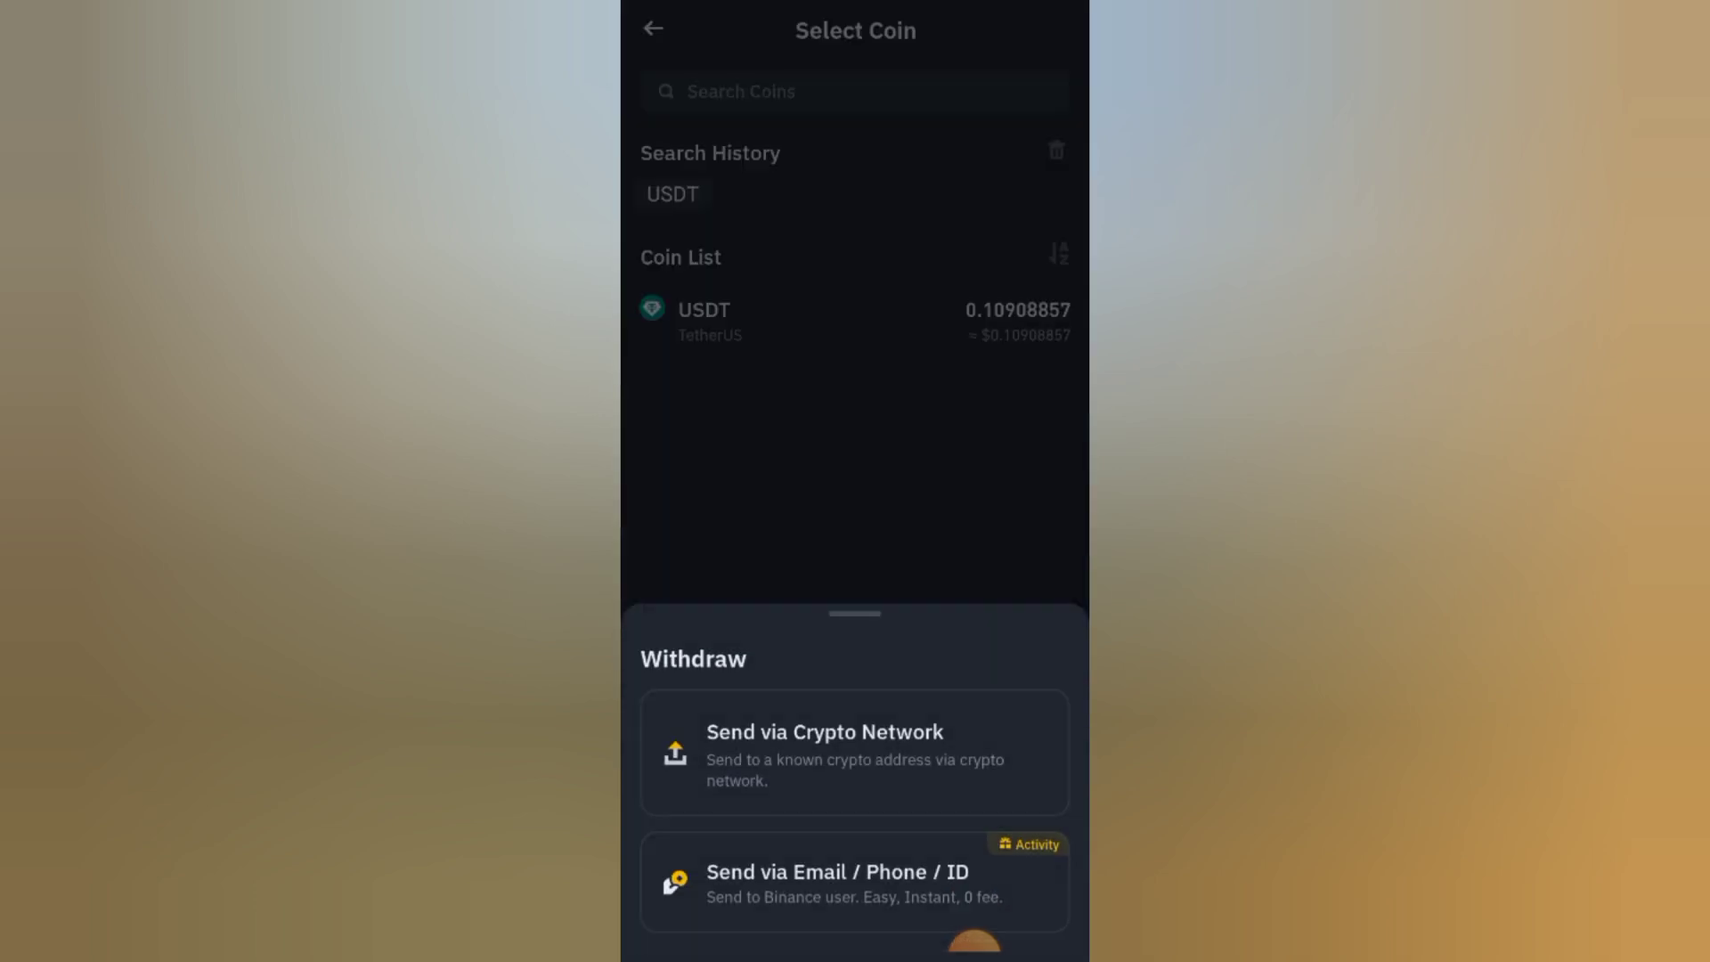
pyautogui.click(853, 752)
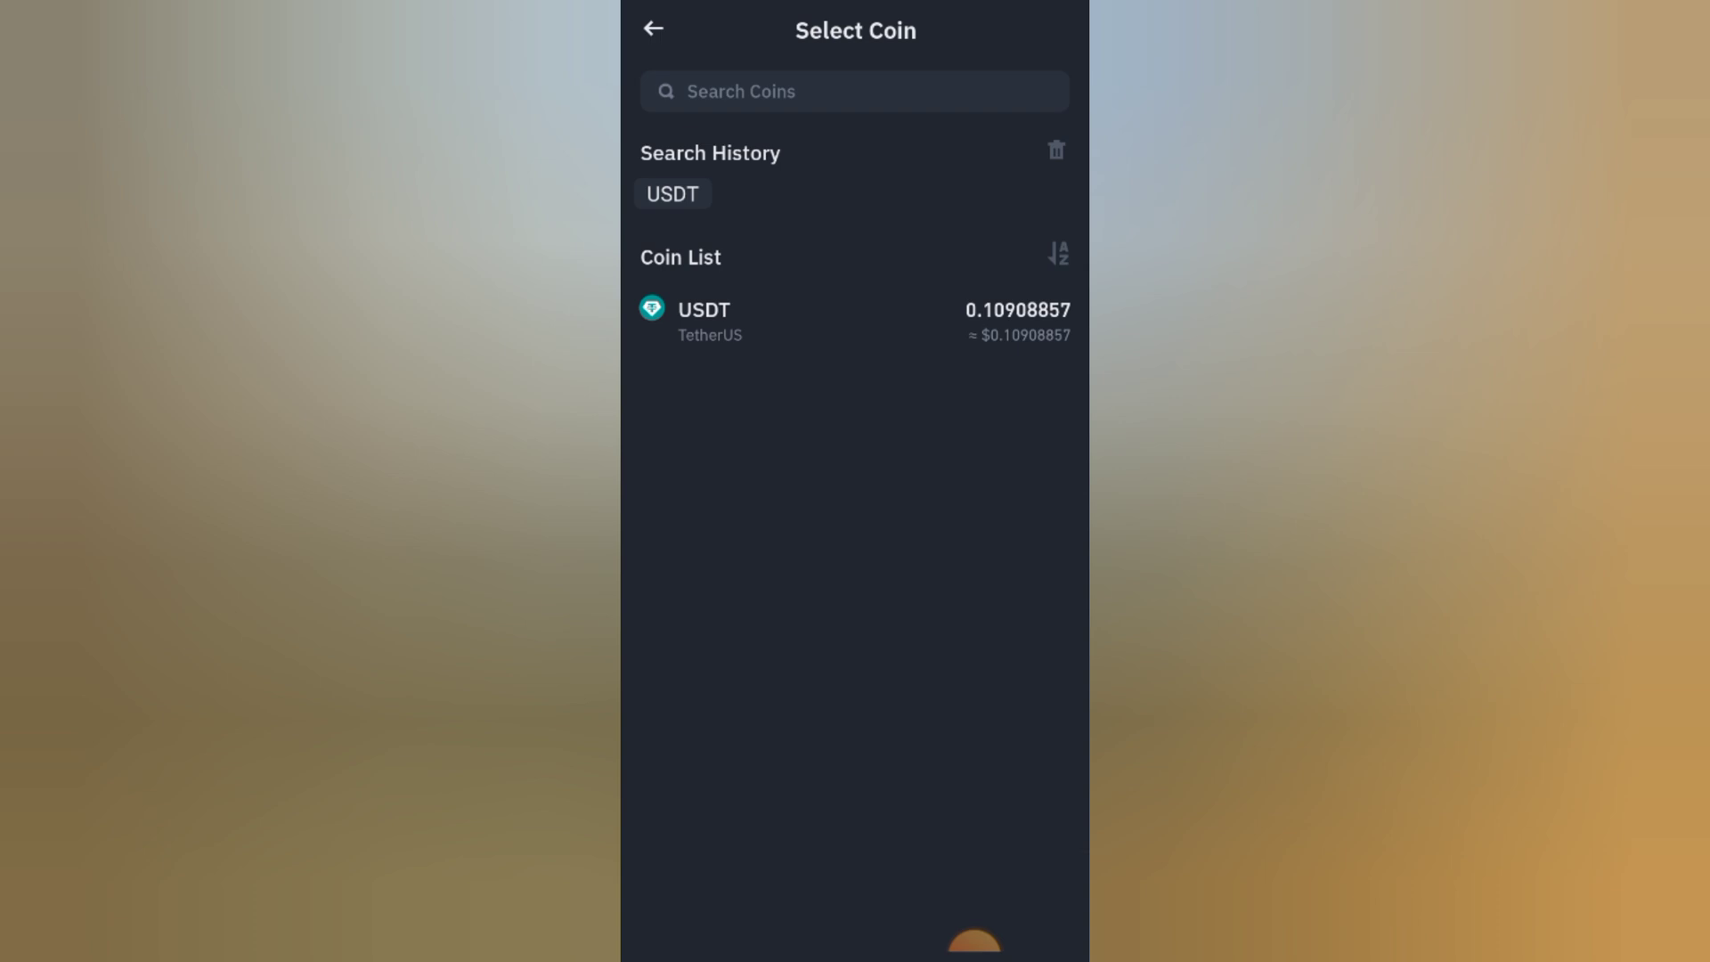
# Dismiss the anti-phishing popup and paste the copied deposit address as recipient.
pyautogui.click(853, 677)
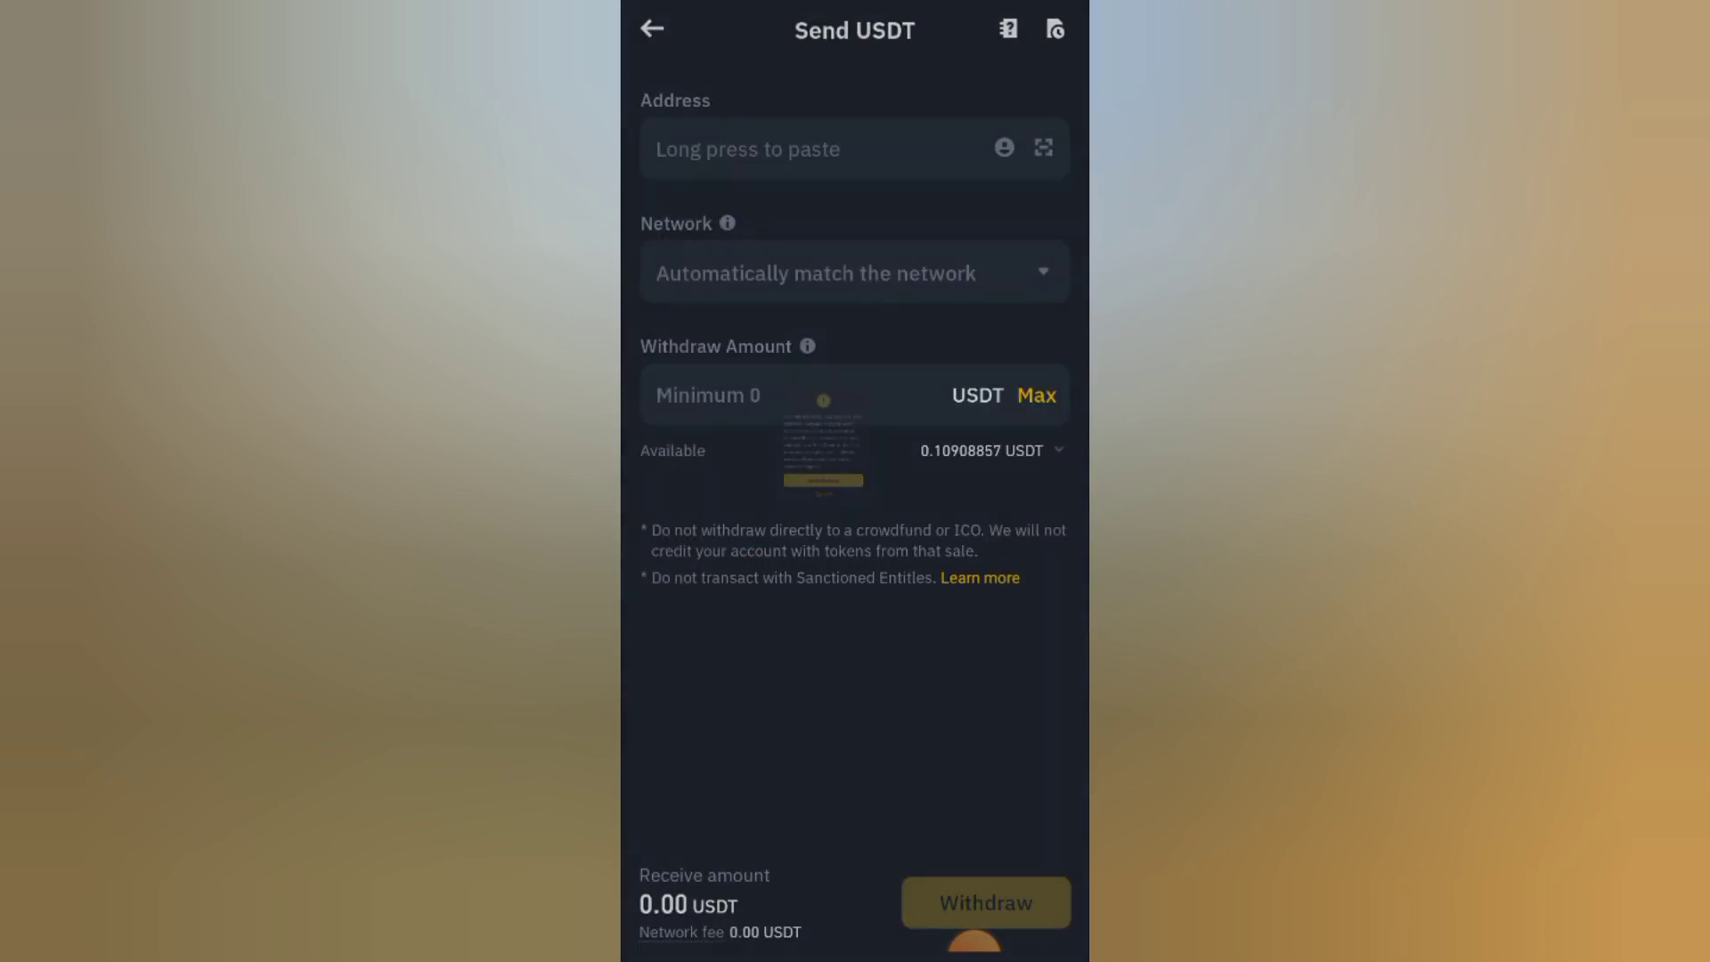
pyautogui.click(815, 149)
pyautogui.click(834, 638)
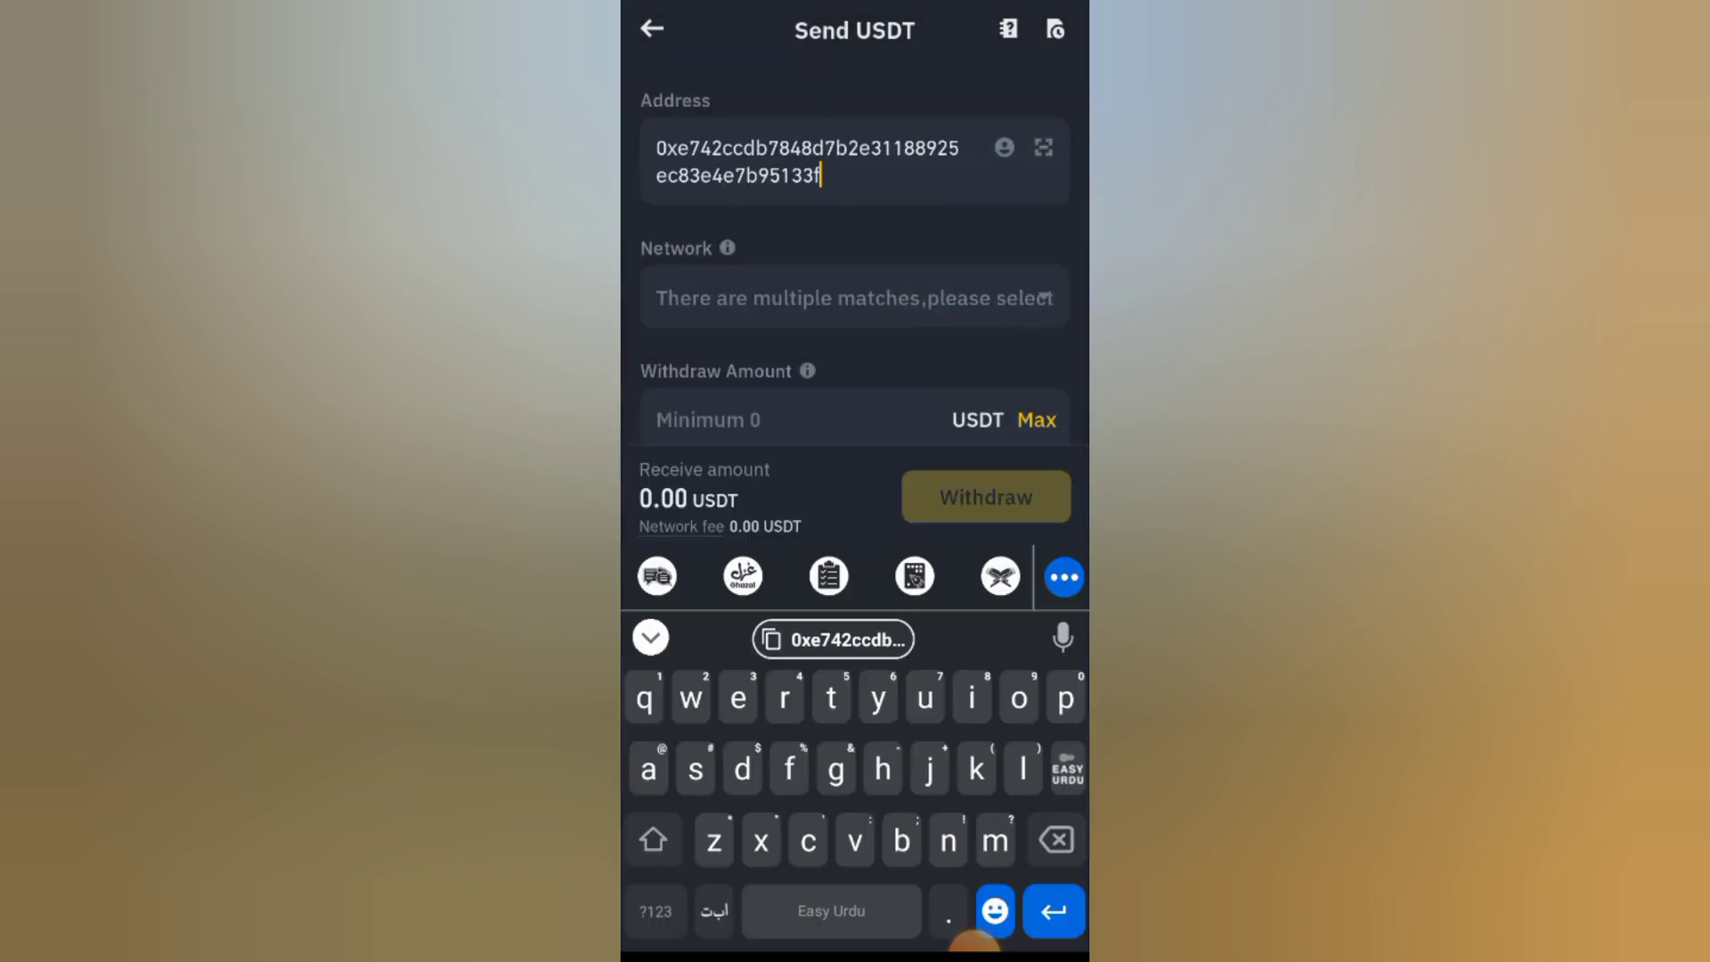
# Set network to BNB Smart Chain (BEP20), use Max amount 0.10908857, then leave.
pyautogui.click(854, 298)
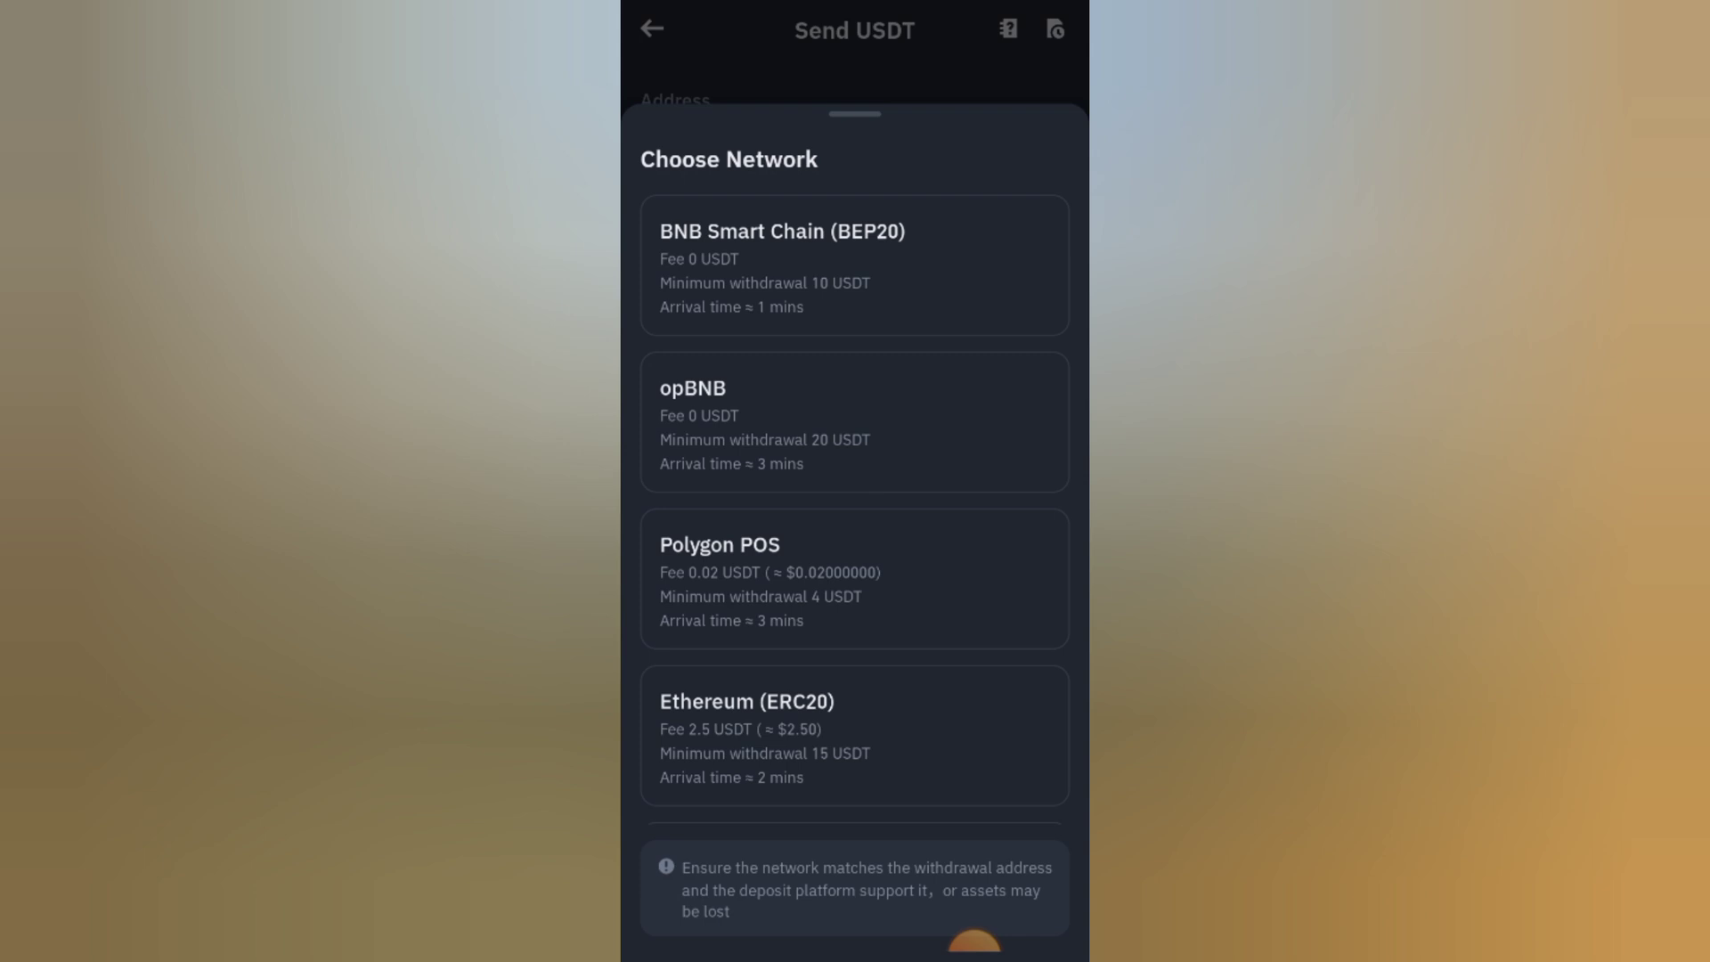
pyautogui.click(853, 265)
pyautogui.click(748, 552)
pyautogui.click(1037, 415)
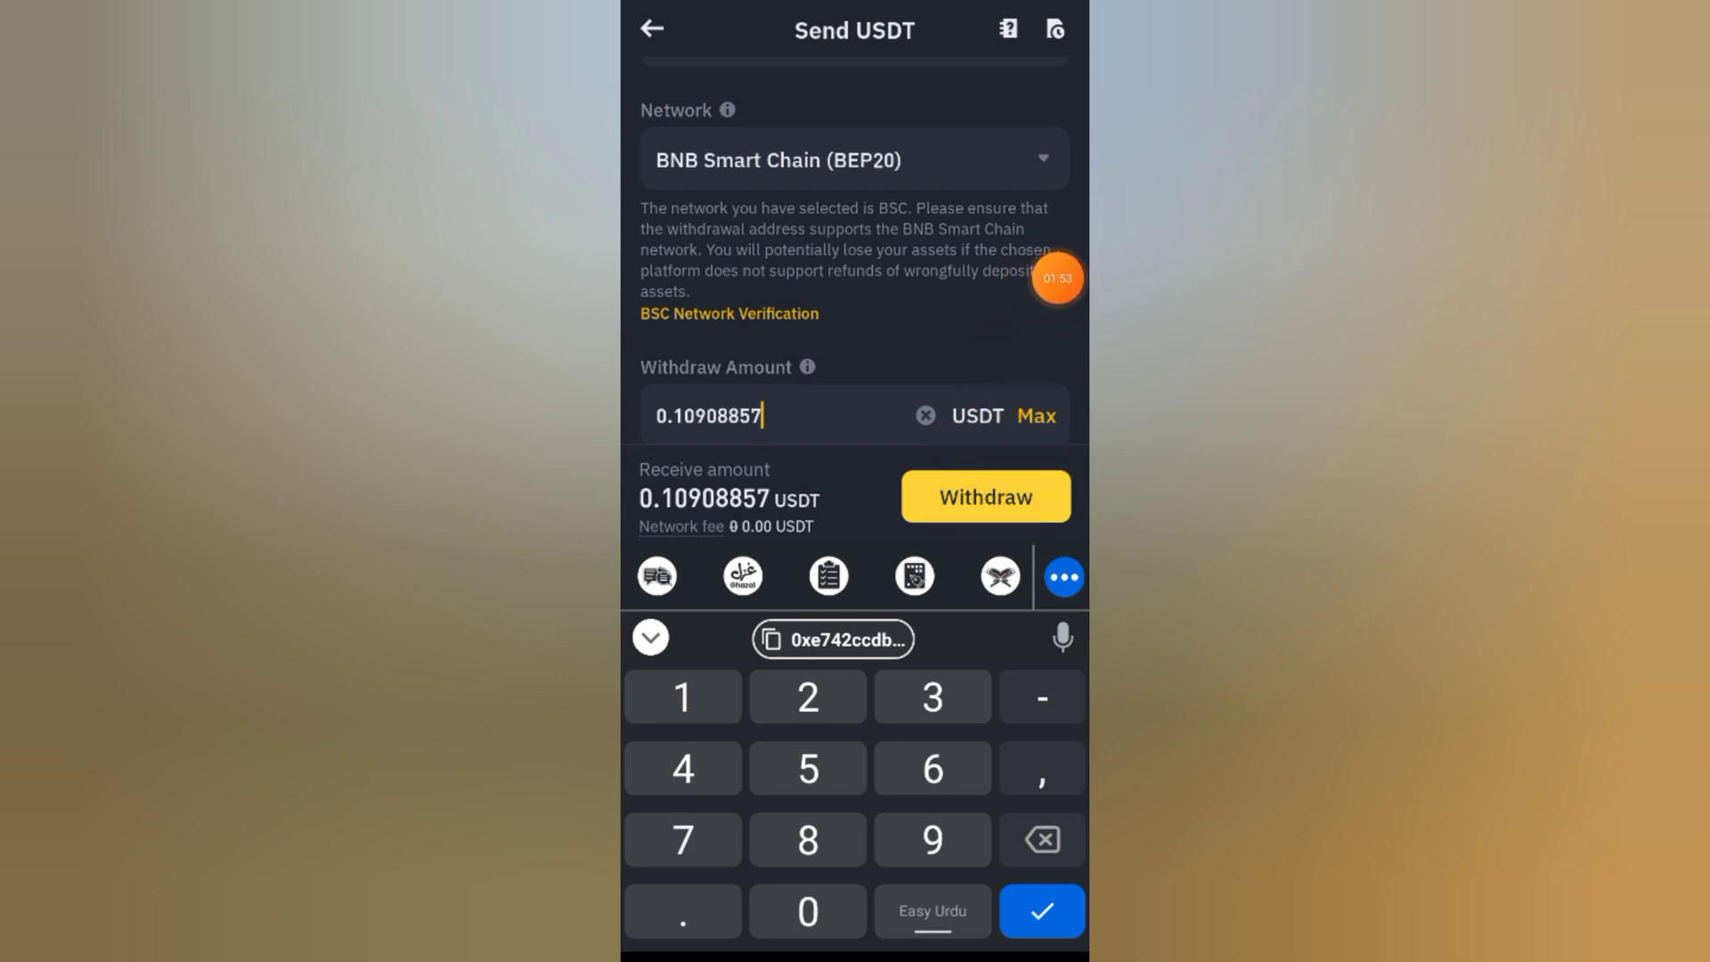
pyautogui.click(651, 28)
# Go back to Home and pull down to refresh the market list.
pyautogui.click(646, 27)
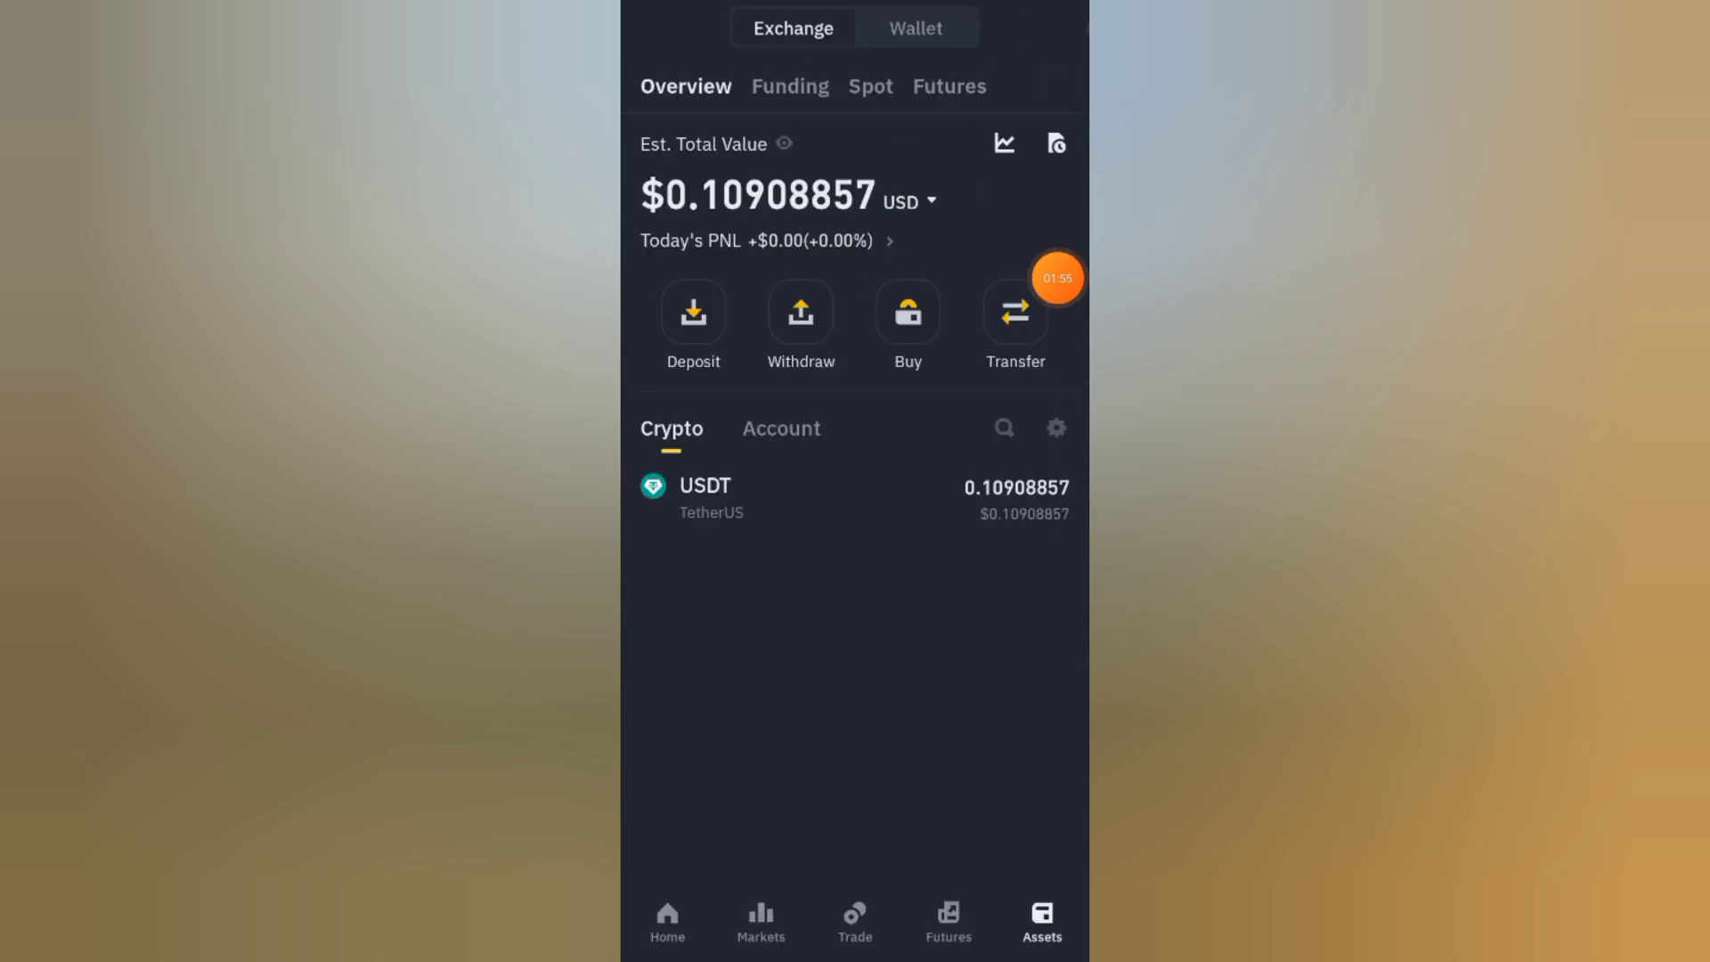
pyautogui.click(666, 920)
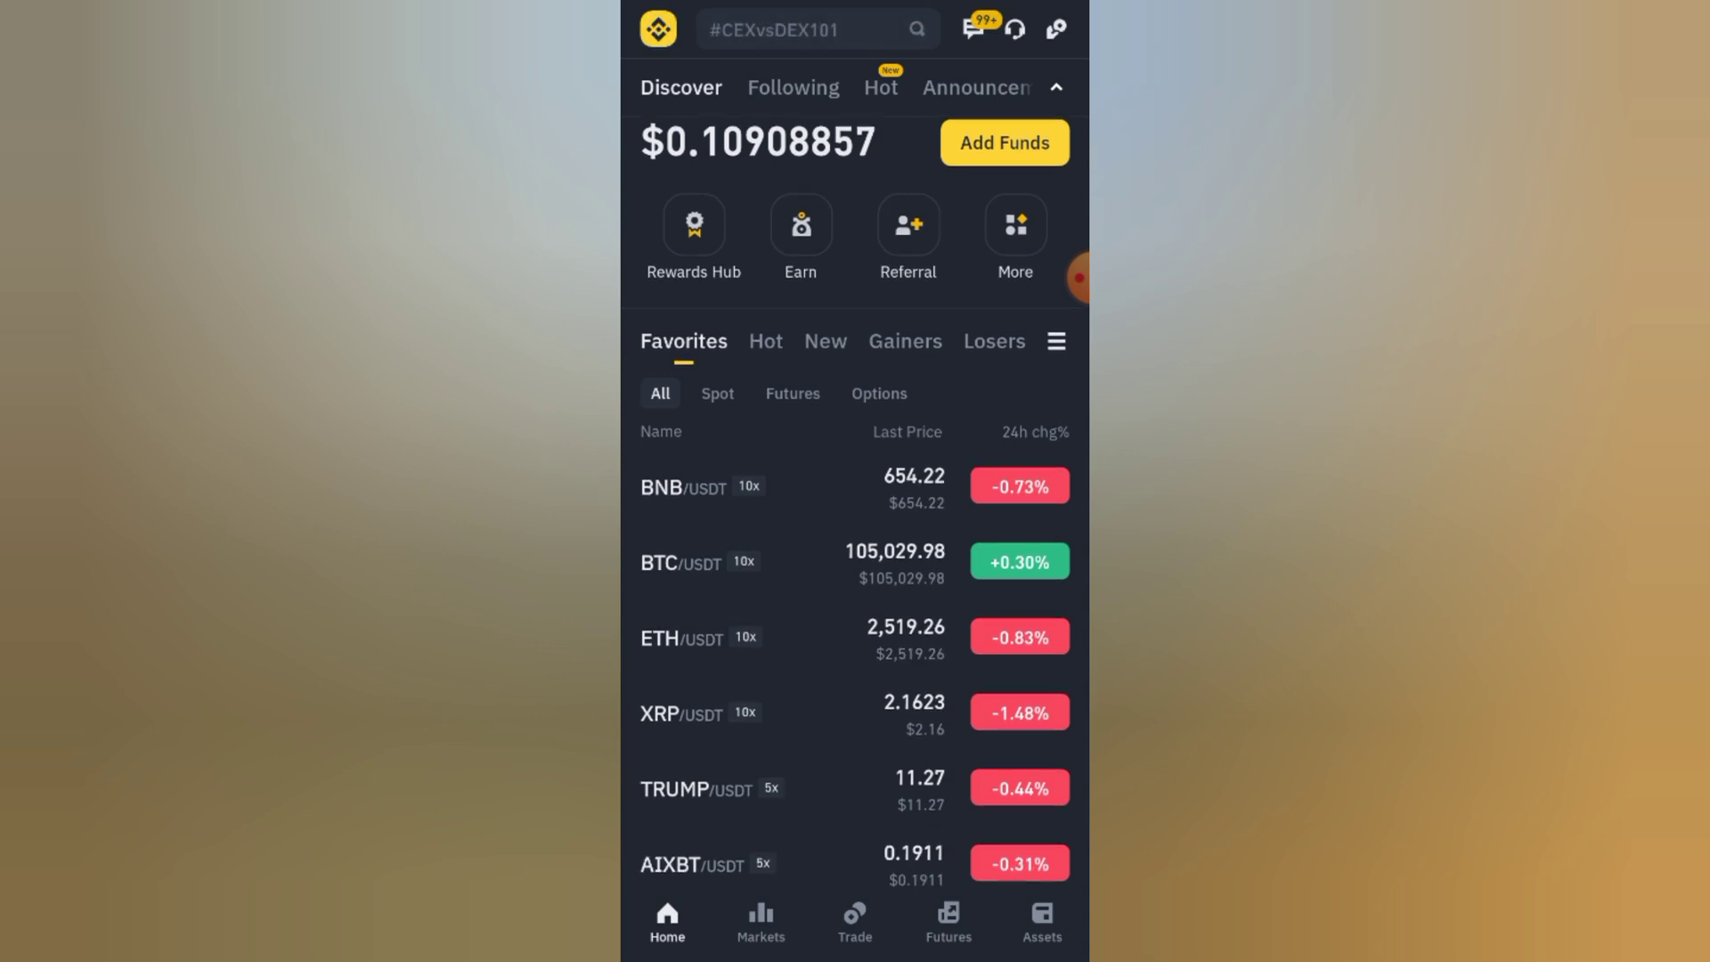
pyautogui.moveTo(856, 401); pyautogui.dragTo(856, 535)
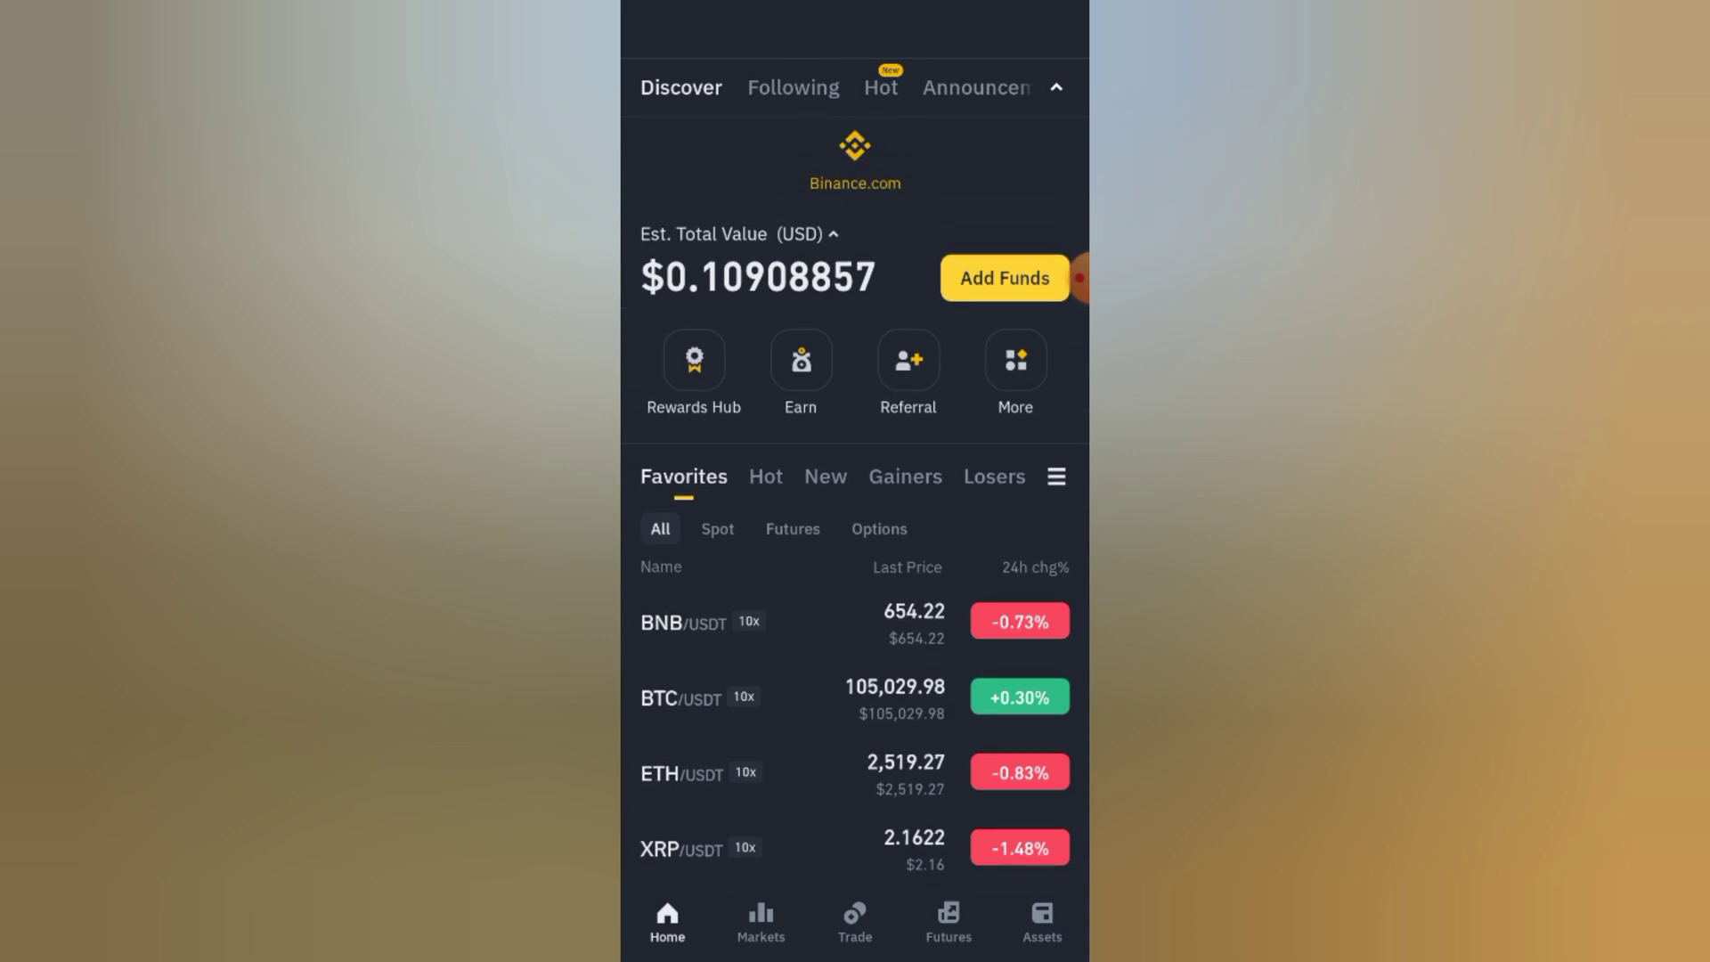
# Check the 0.10908857 USDT balance in Assets Spot and Overview, then return Home.
pyautogui.click(1043, 921)
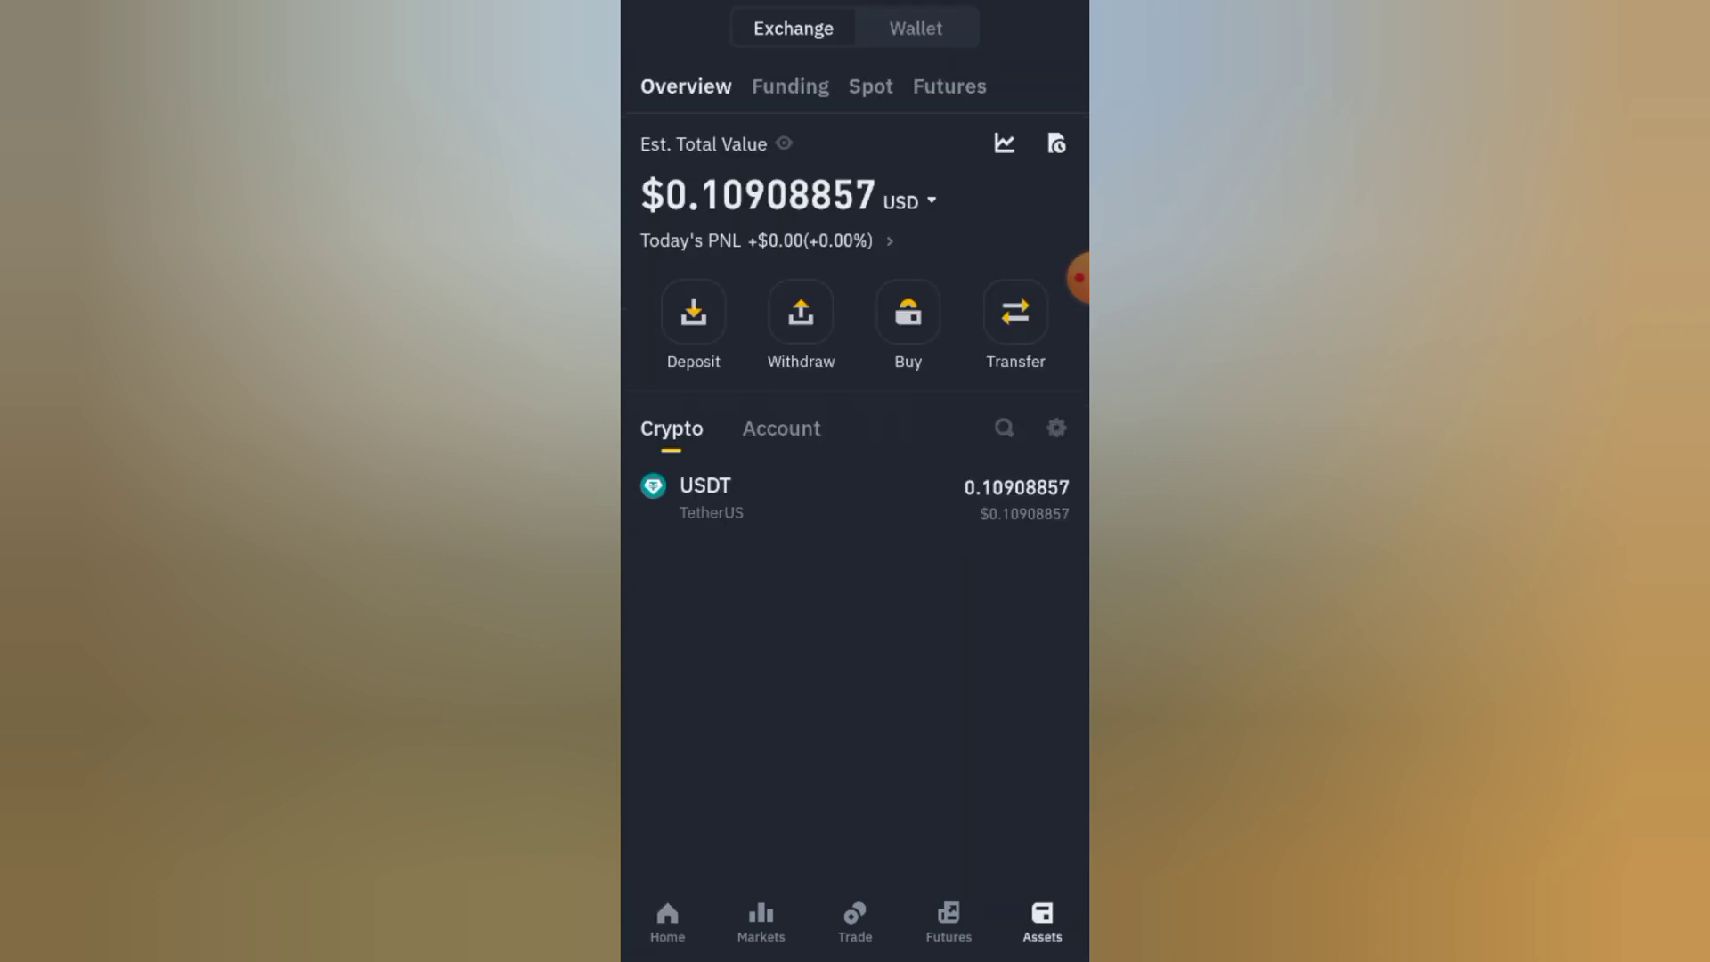
pyautogui.click(870, 86)
pyautogui.click(686, 86)
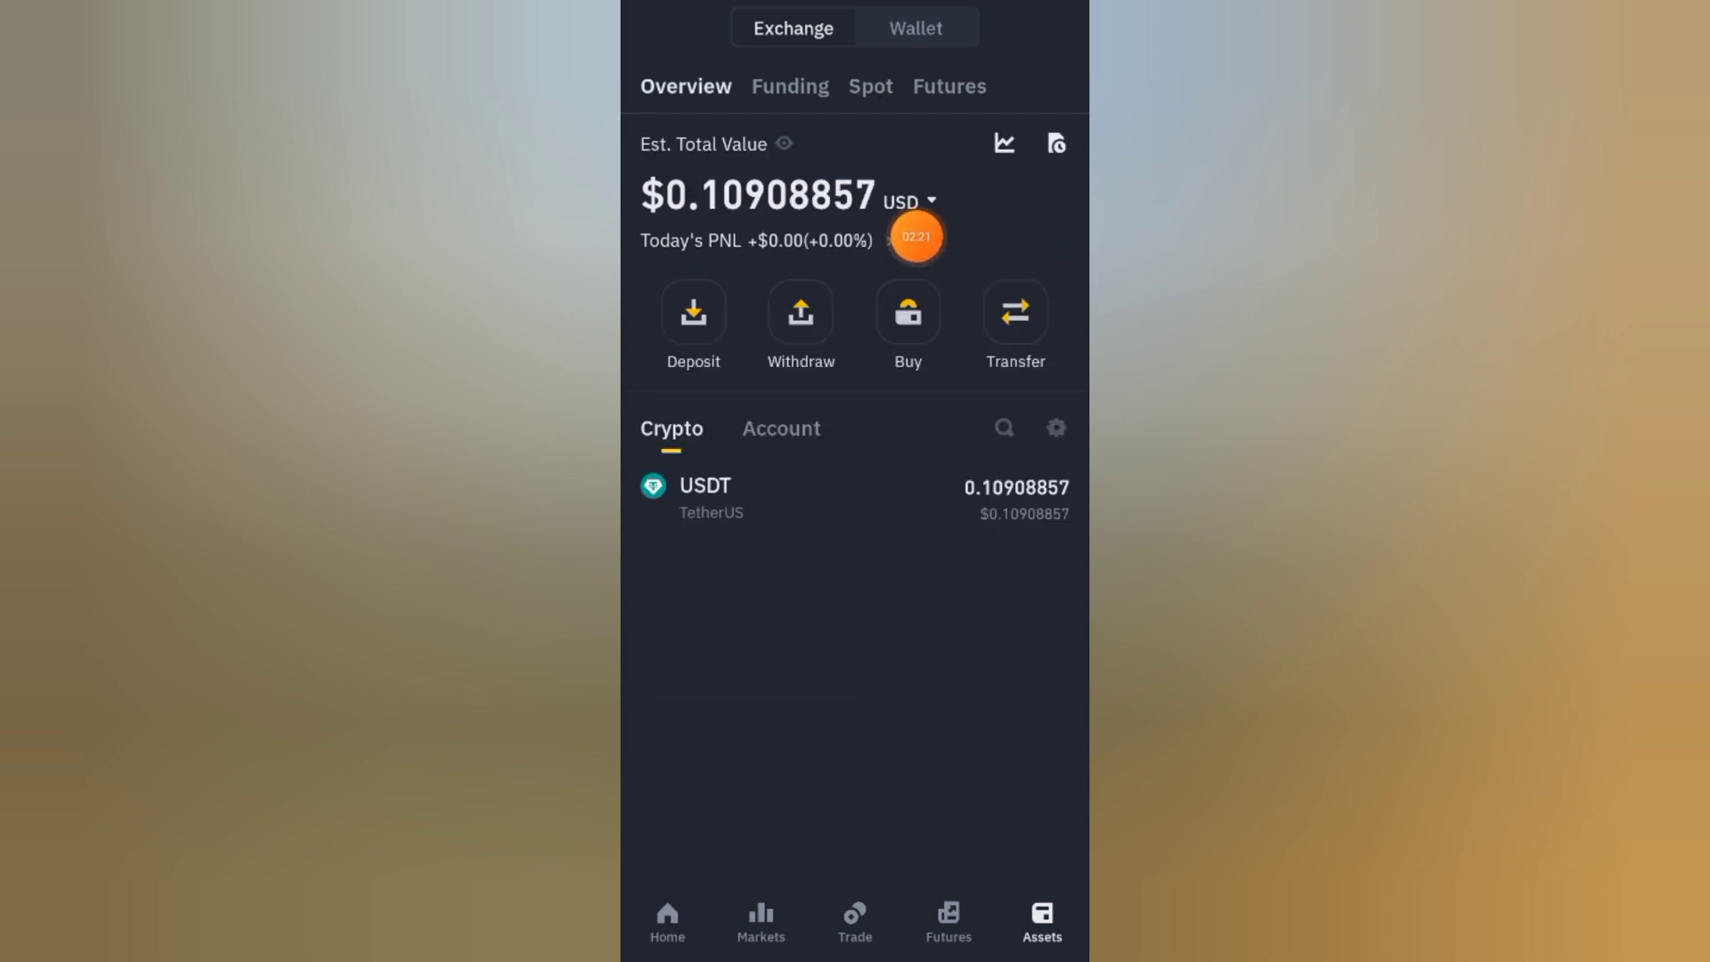
pyautogui.click(666, 920)
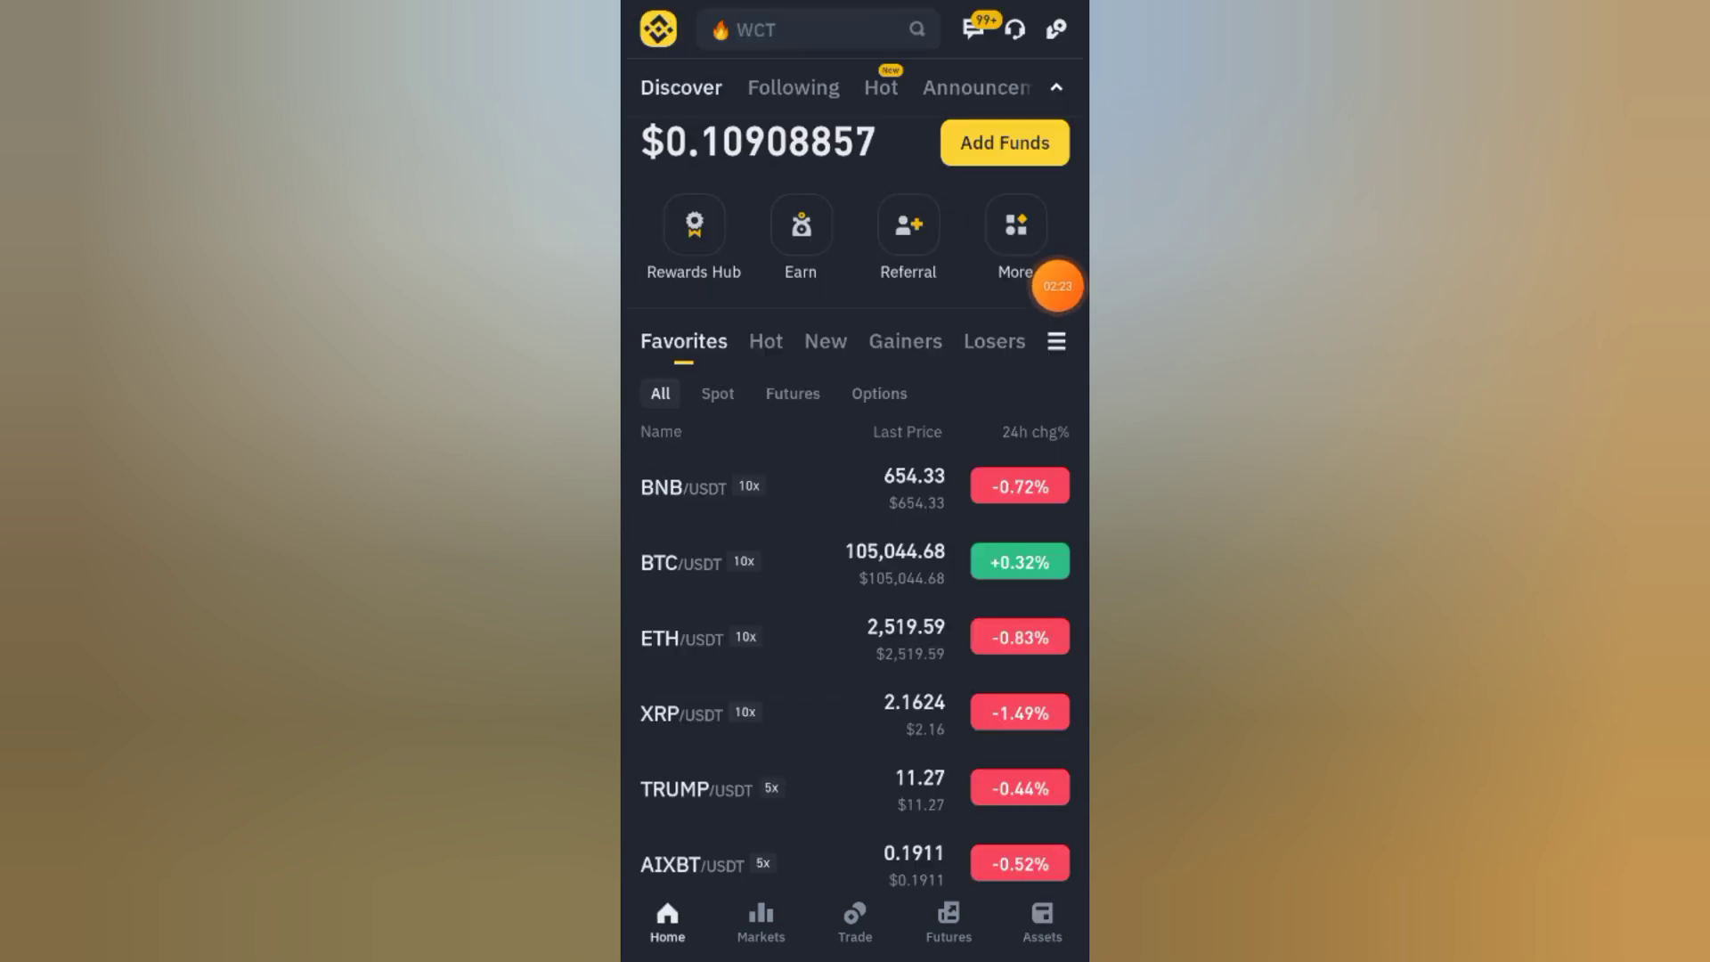